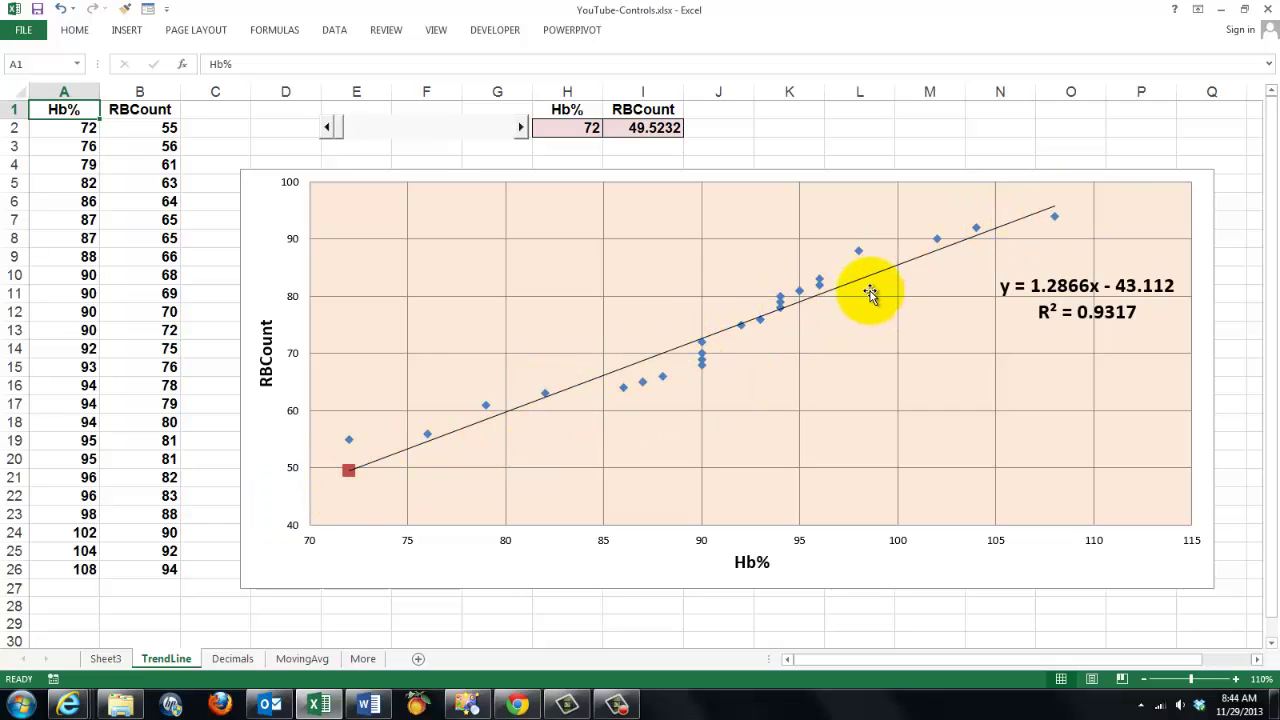
Step: Review the format options of the trendline in the RBCount chart, including the equation and R-squared display settings, and close them
mouse_move(821, 292)
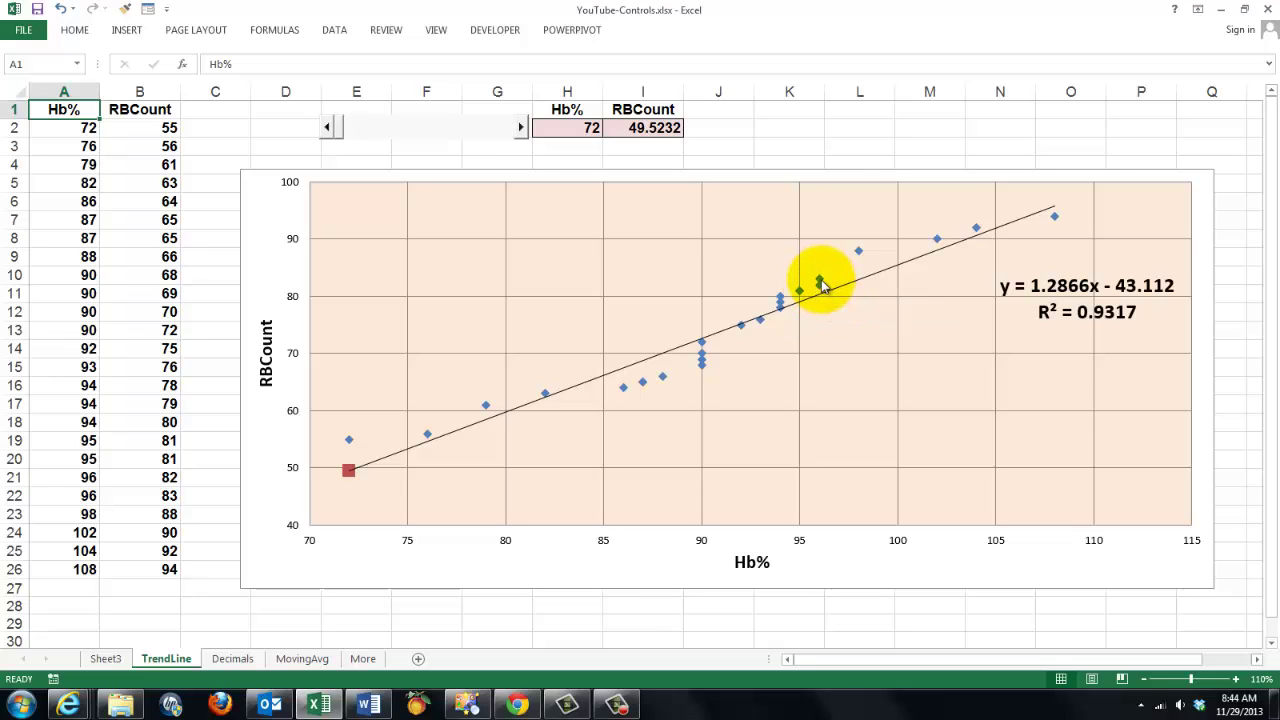
right_click(822, 301)
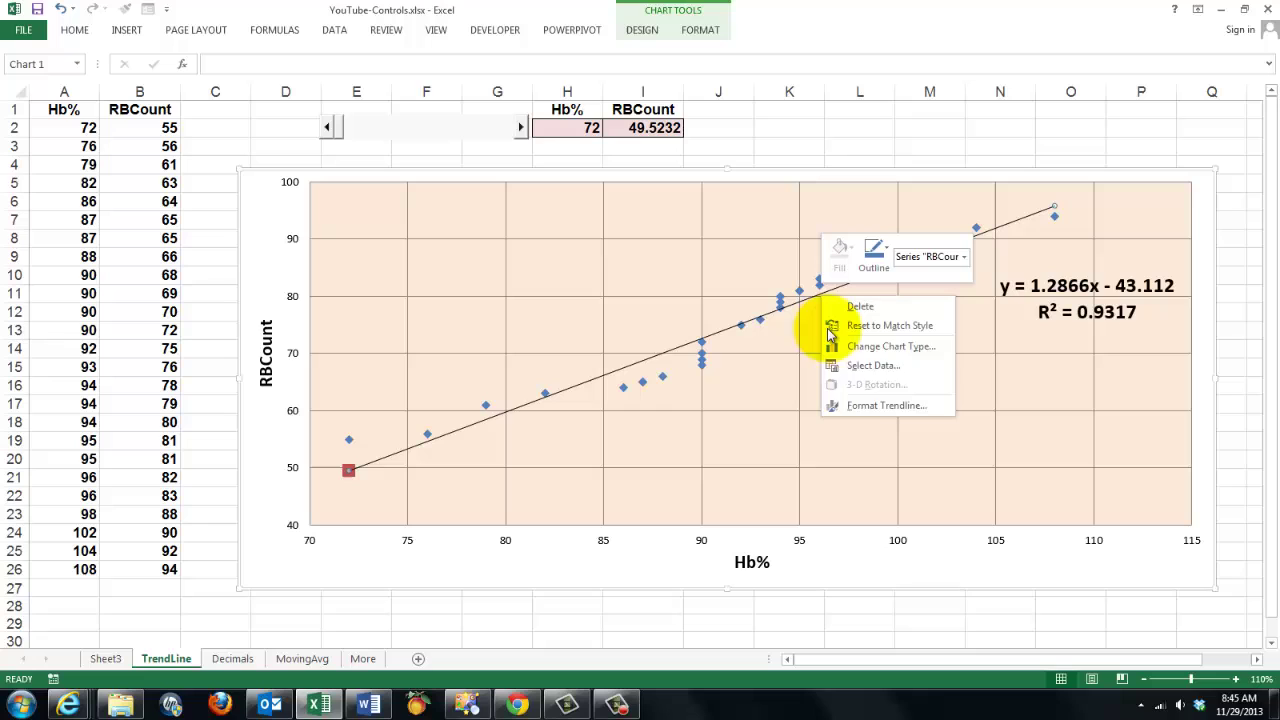
left_click(875, 405)
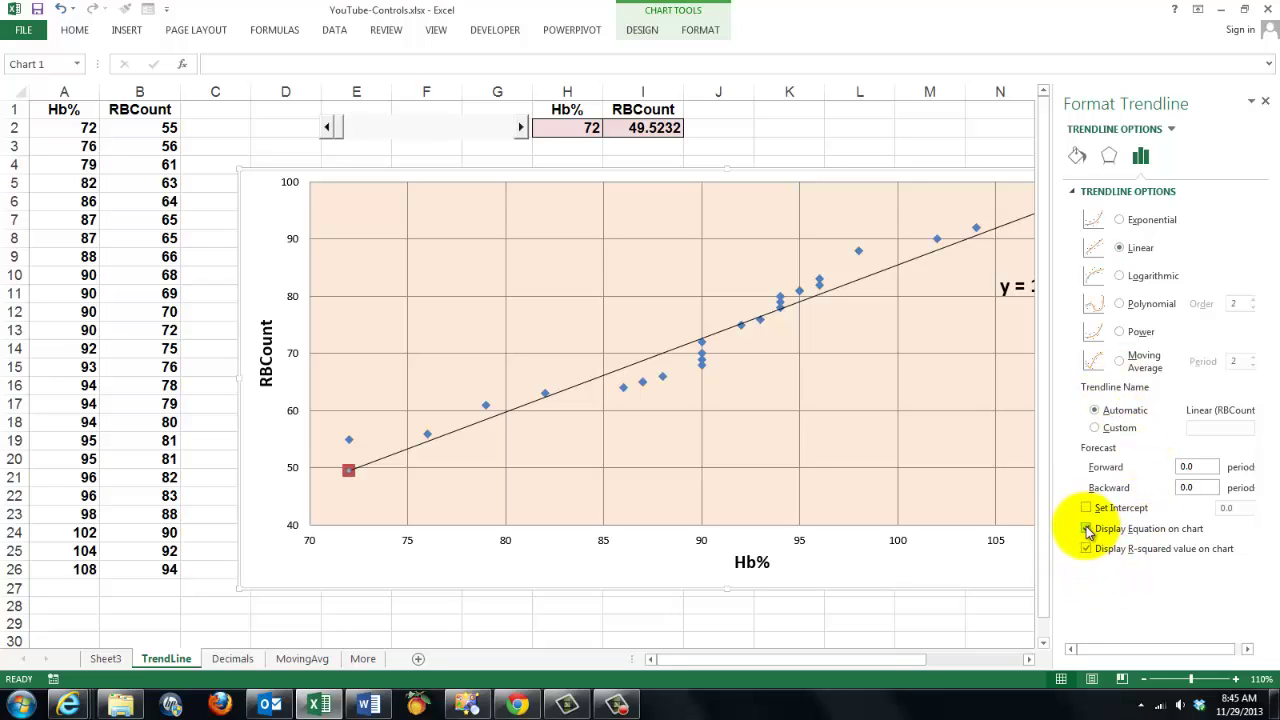
left_click(1267, 104)
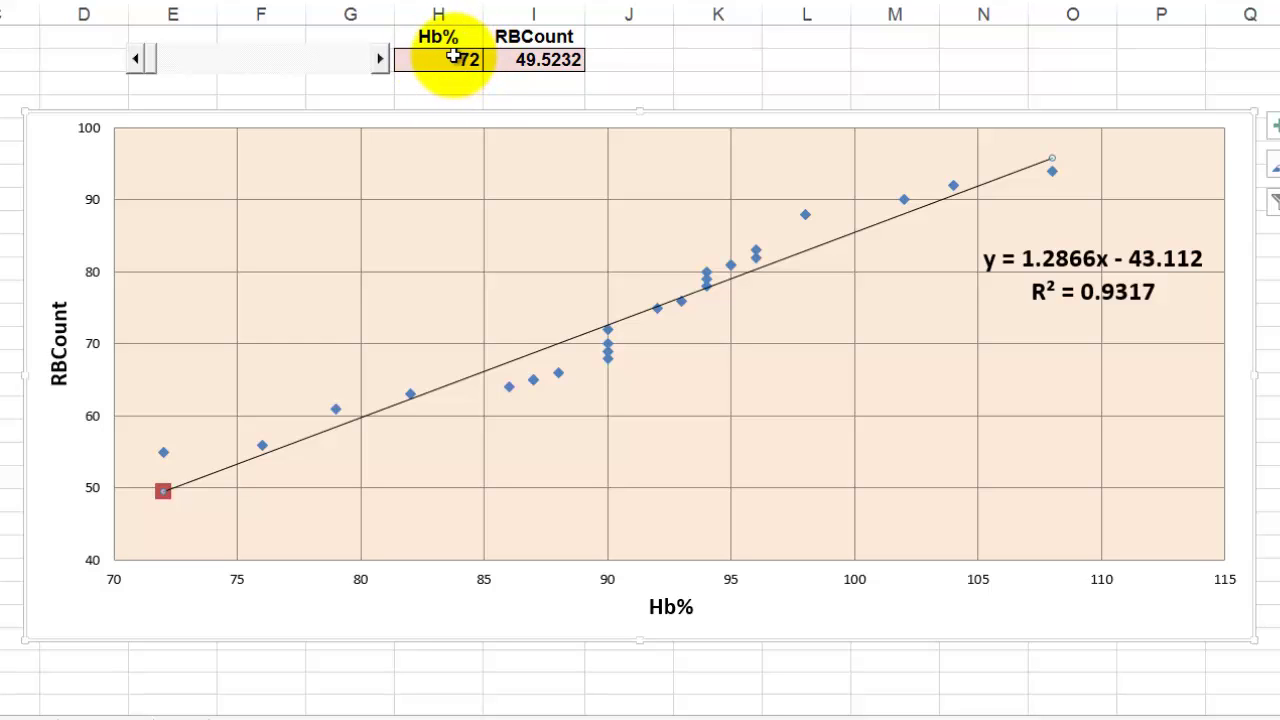
Step: Inspect the RBCount and Hb% result cells I2 and H2, and use the scroll bar to raise Hb% to 102
left_click(551, 61)
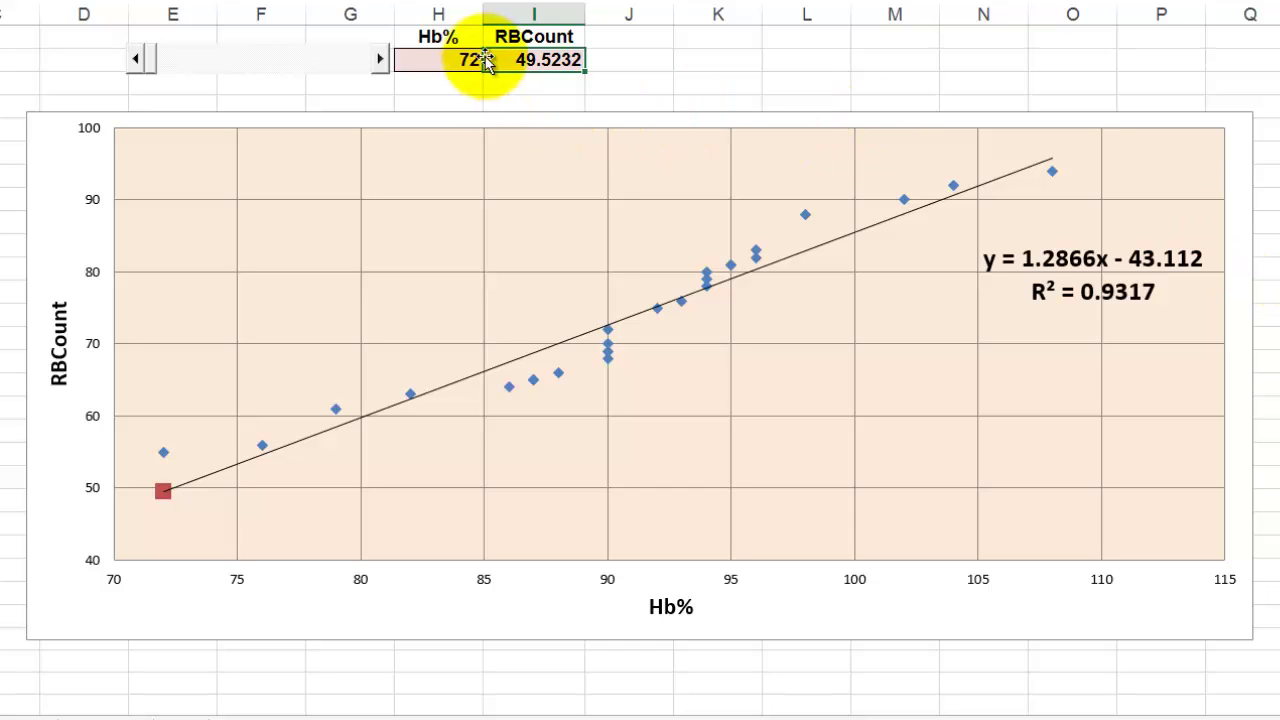
left_click(447, 61)
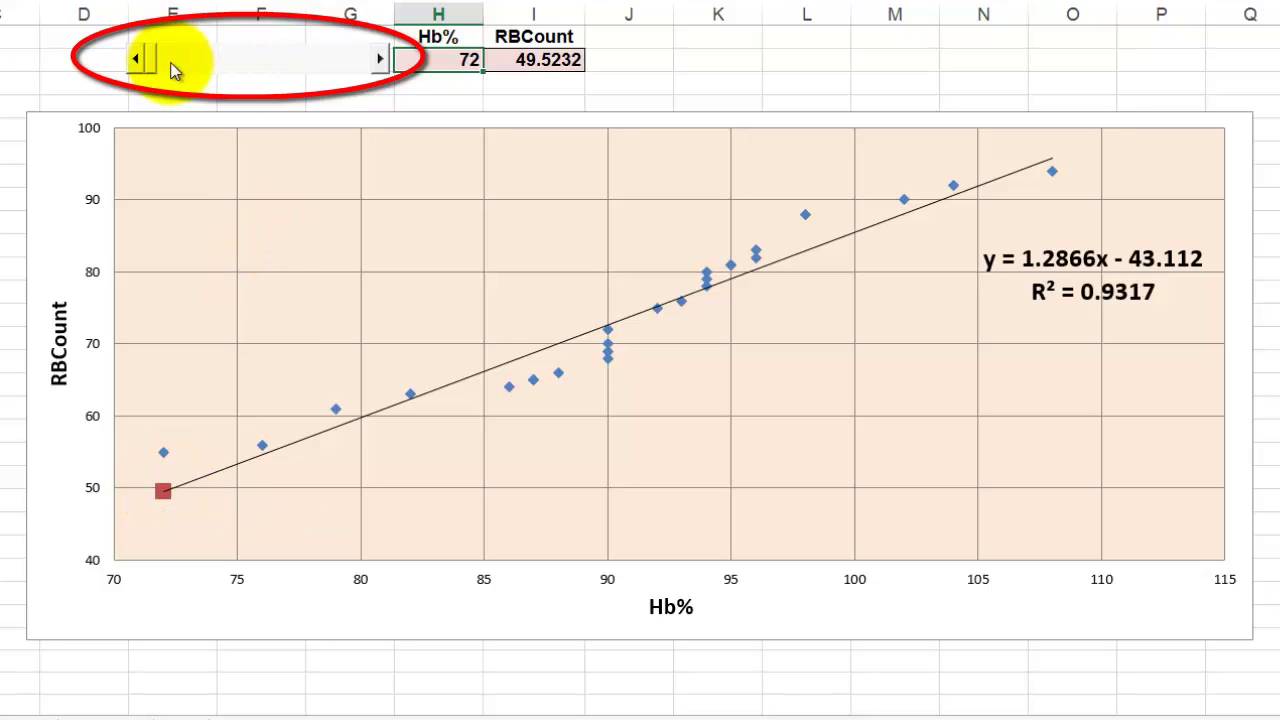
left_click_drag(148, 63, 380, 57)
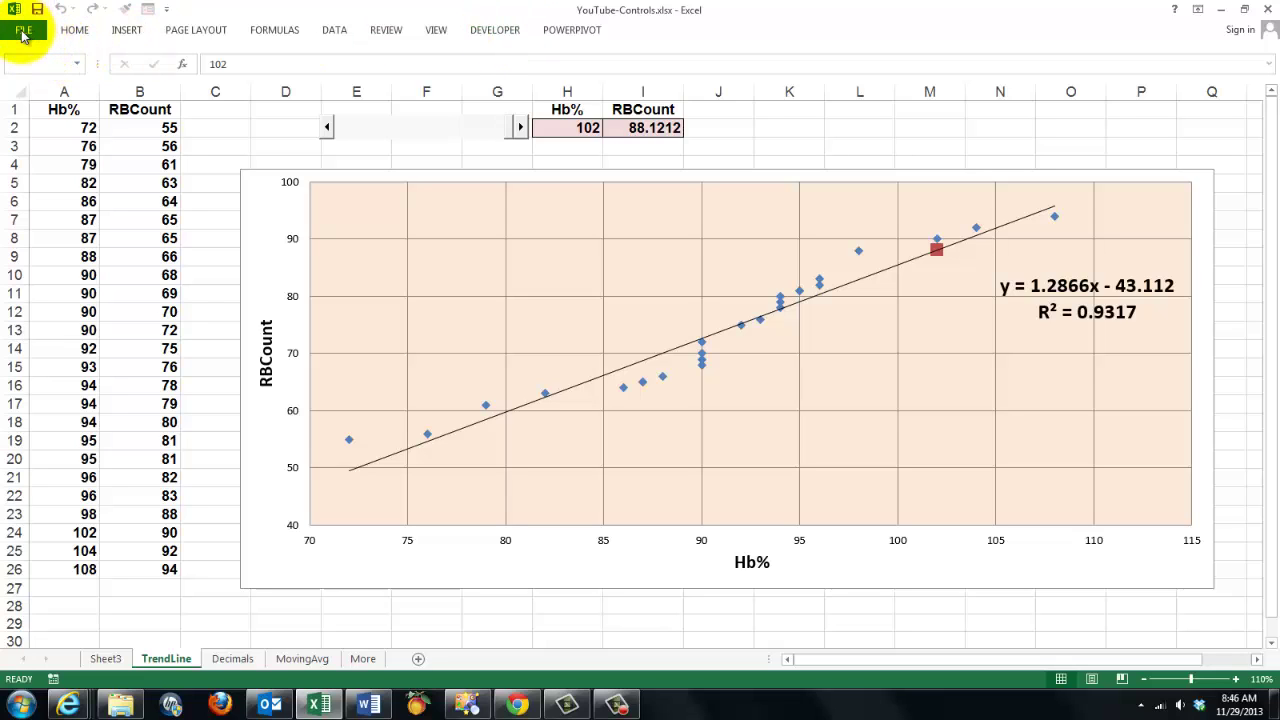
Step: Check the Developer entry among the main tabs in the ribbon customization options and leave the options without saving
left_click(24, 33)
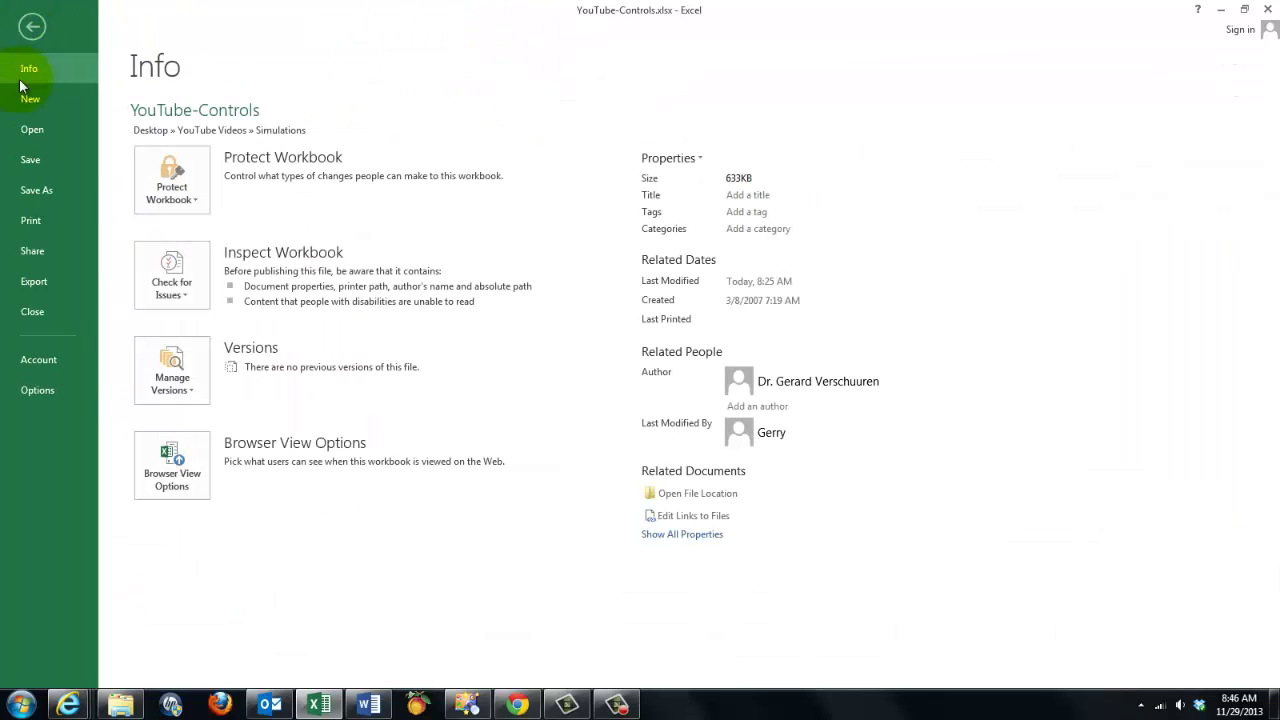
left_click(39, 389)
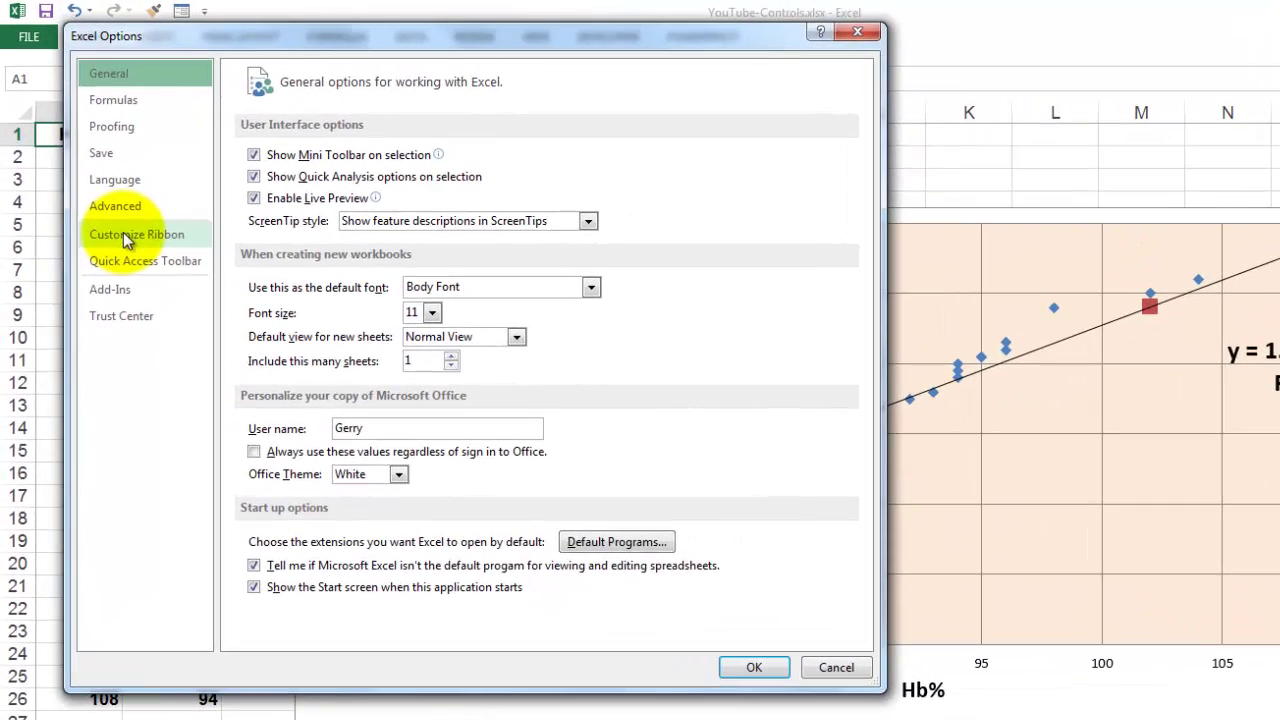
left_click(100, 194)
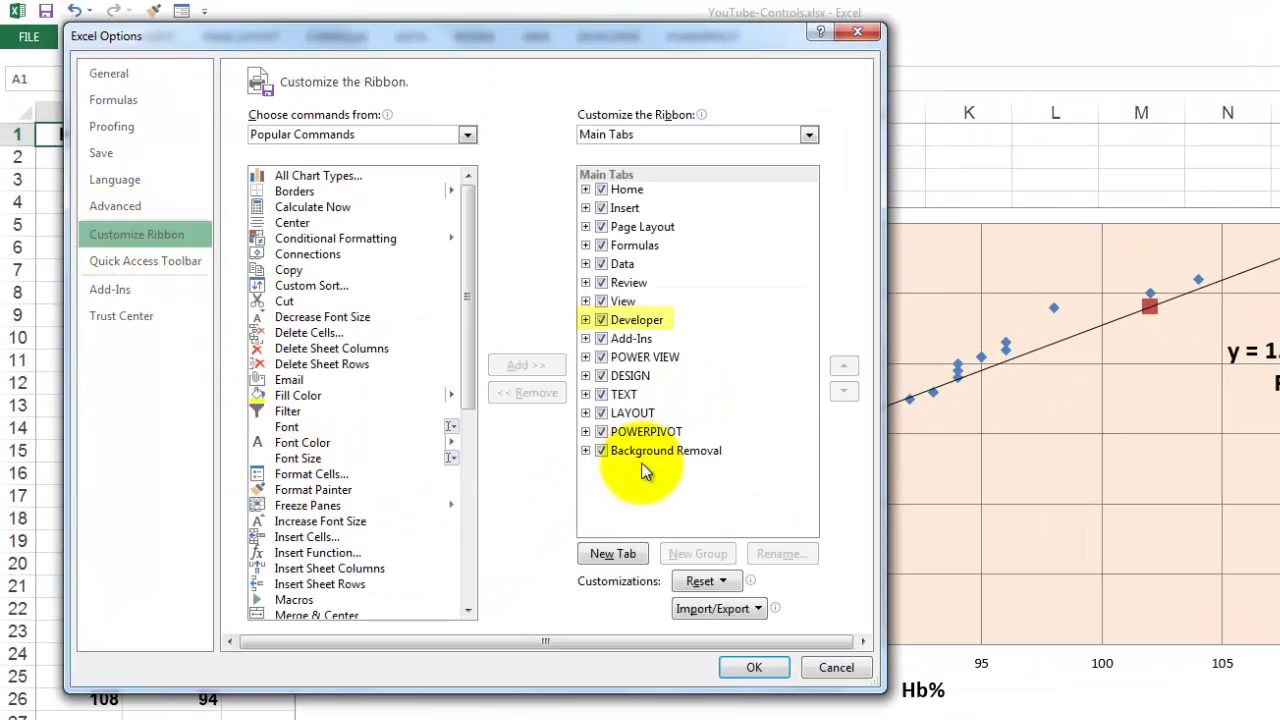
left_click(602, 320)
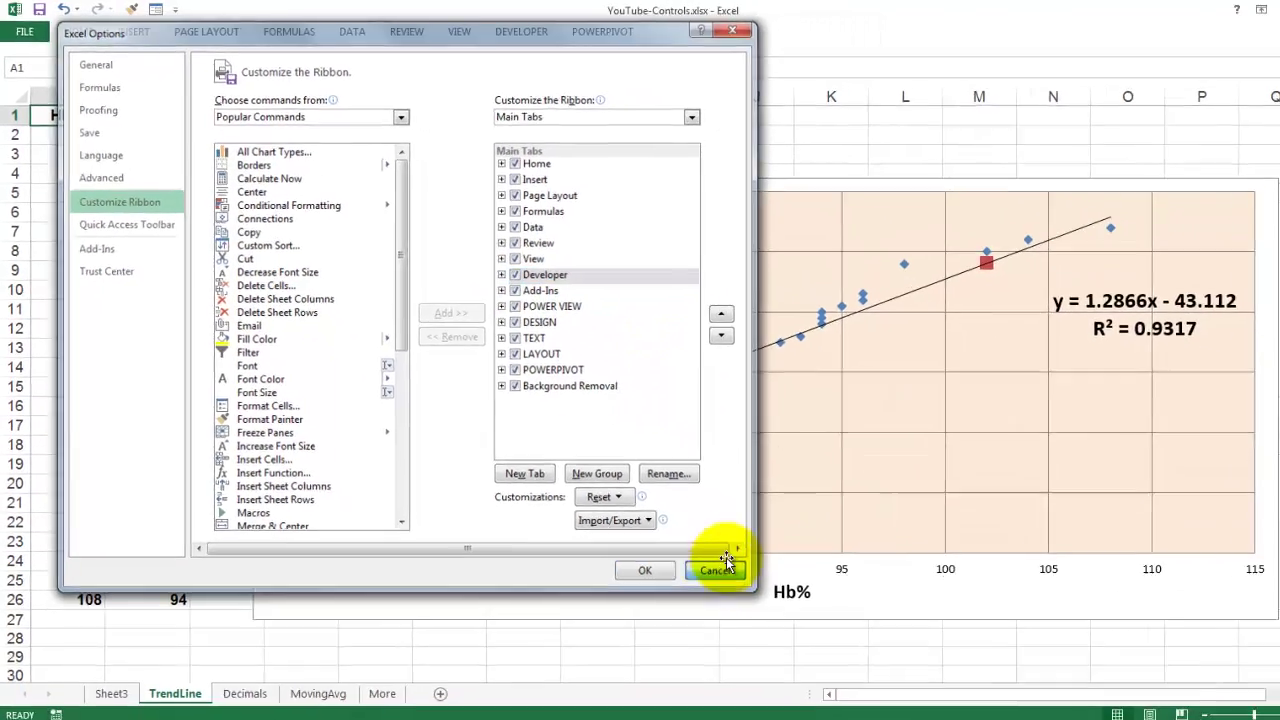
left_click(836, 668)
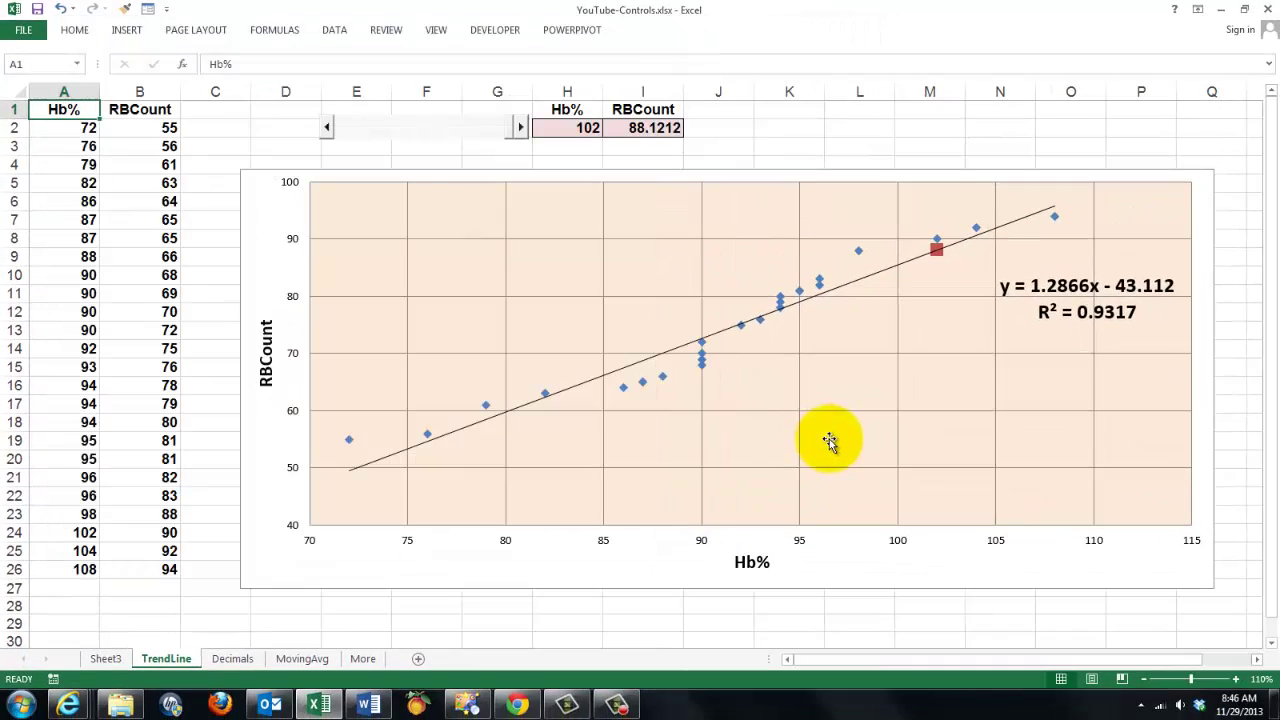
Step: Insert a horizontal ActiveX scroll bar about 220 wide and 17 high across cells K2 to N2
left_click(491, 36)
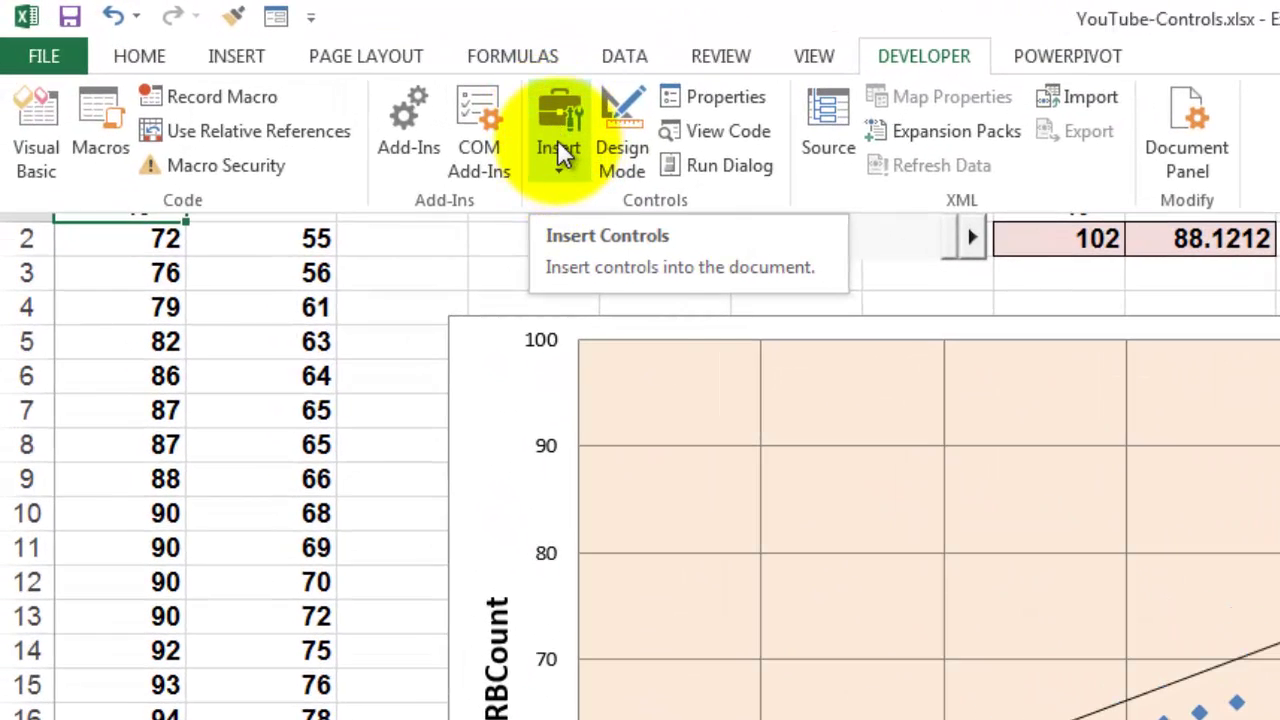
left_click(557, 141)
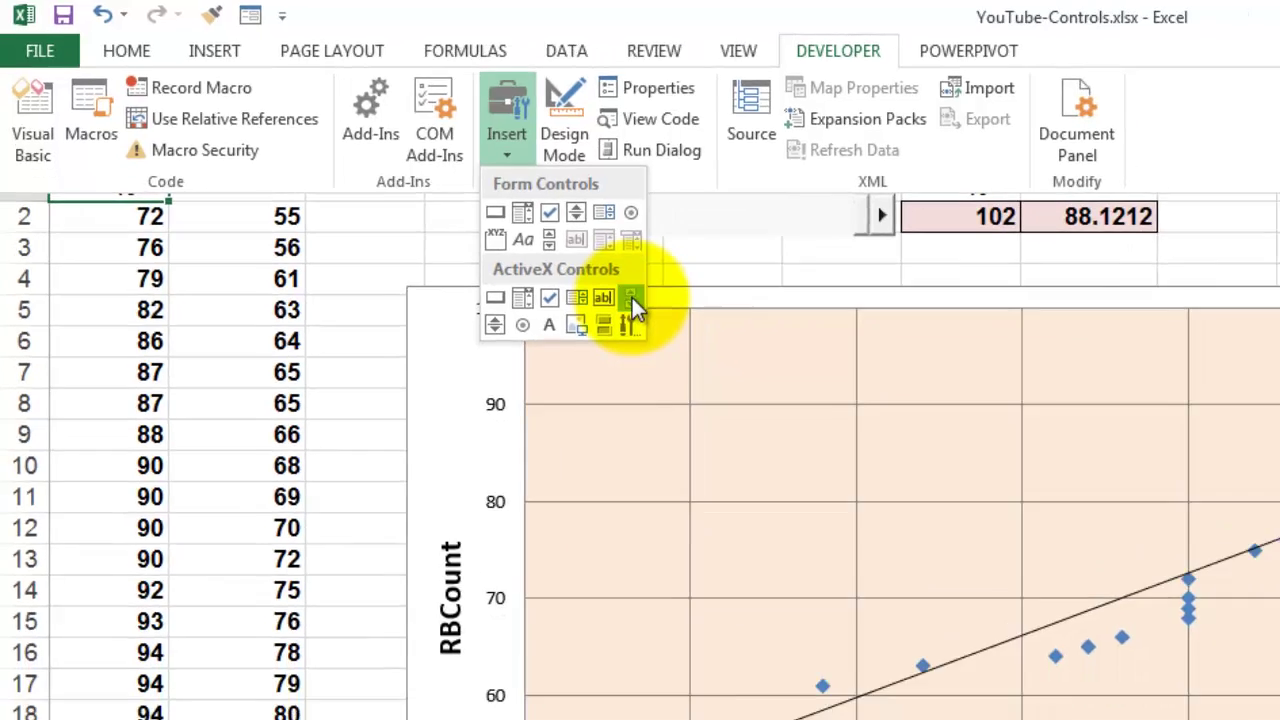
left_click(696, 330)
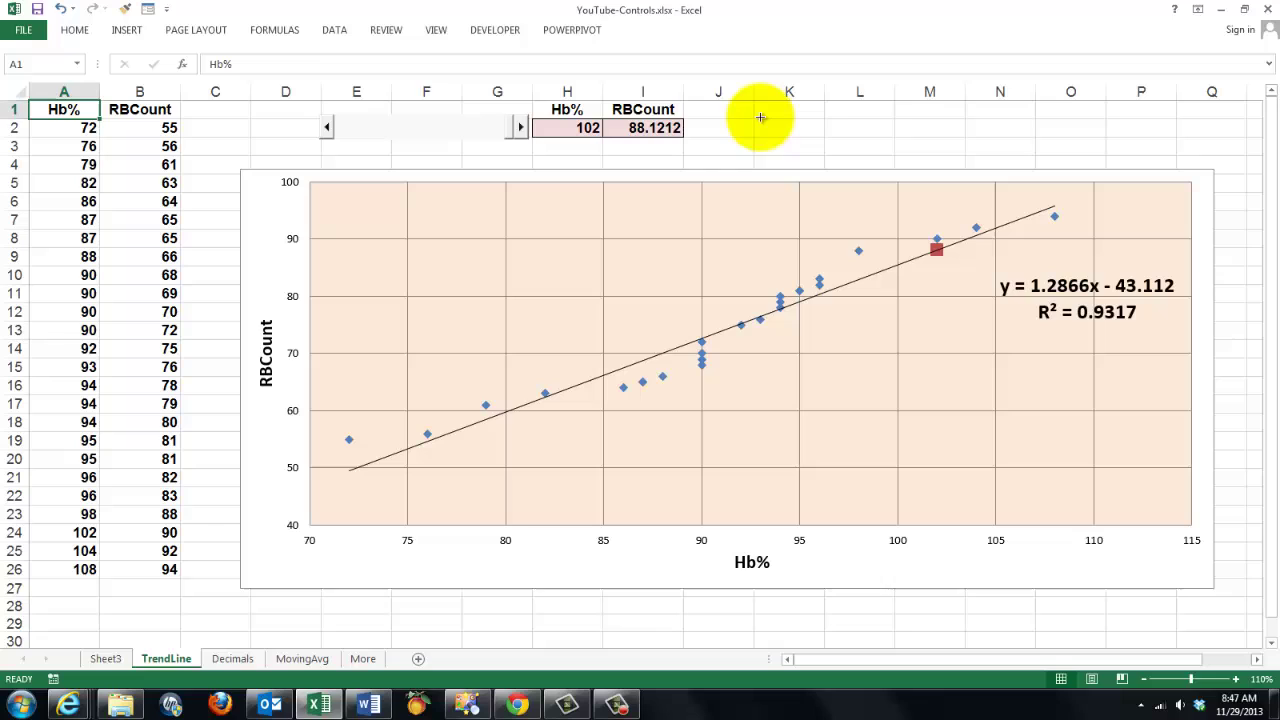
left_click_drag(760, 118, 1022, 141)
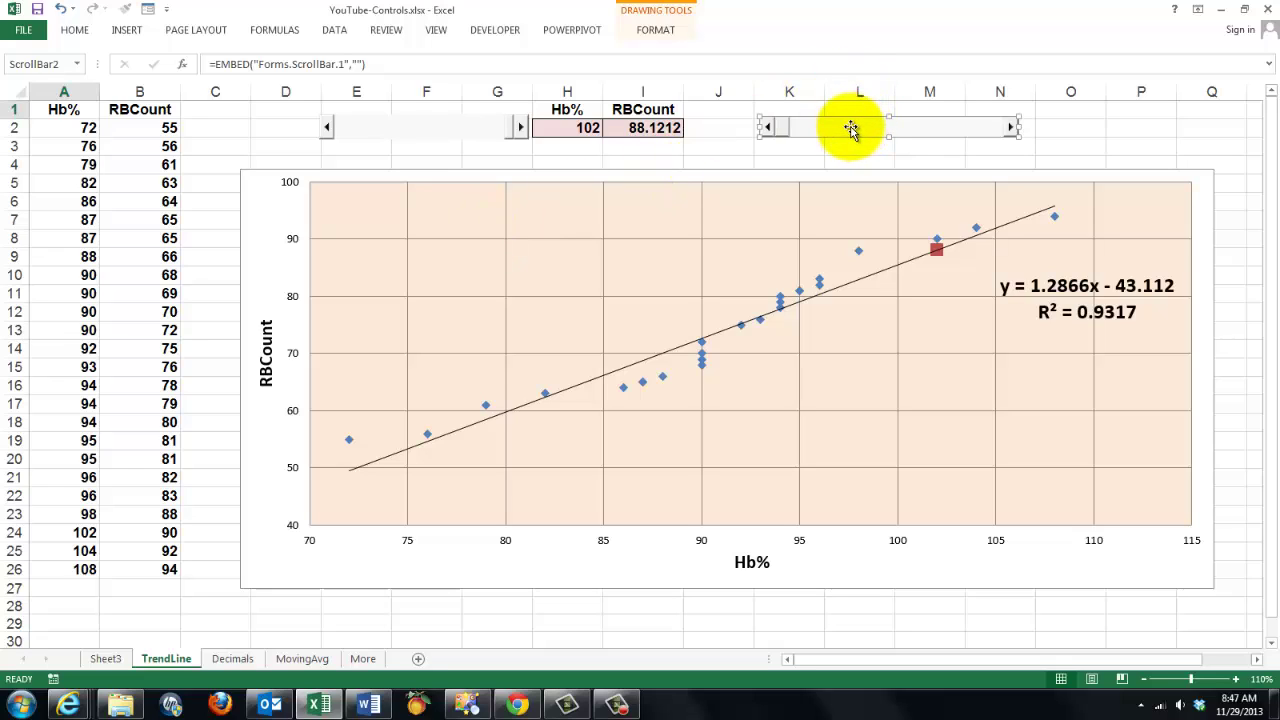
Step: In the new scroll bar's properties, look over the Max and Min limits and set LinkedCell to O2
left_click(490, 34)
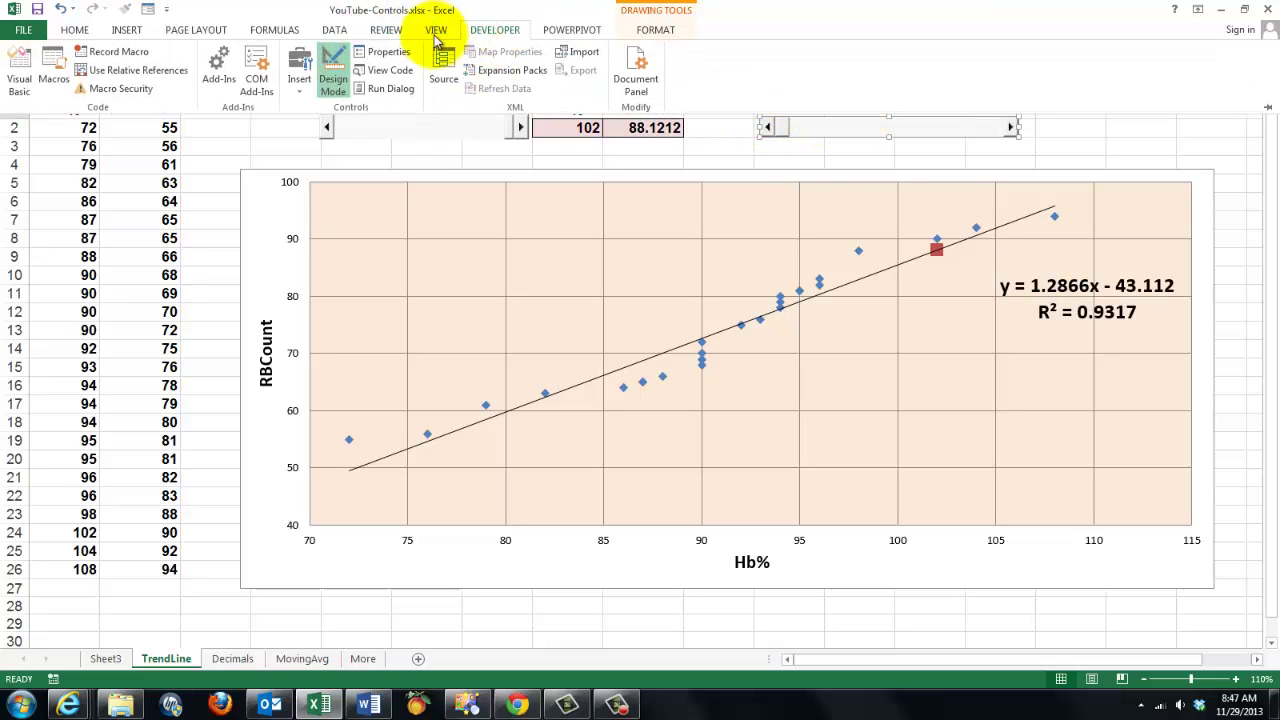
left_click(384, 54)
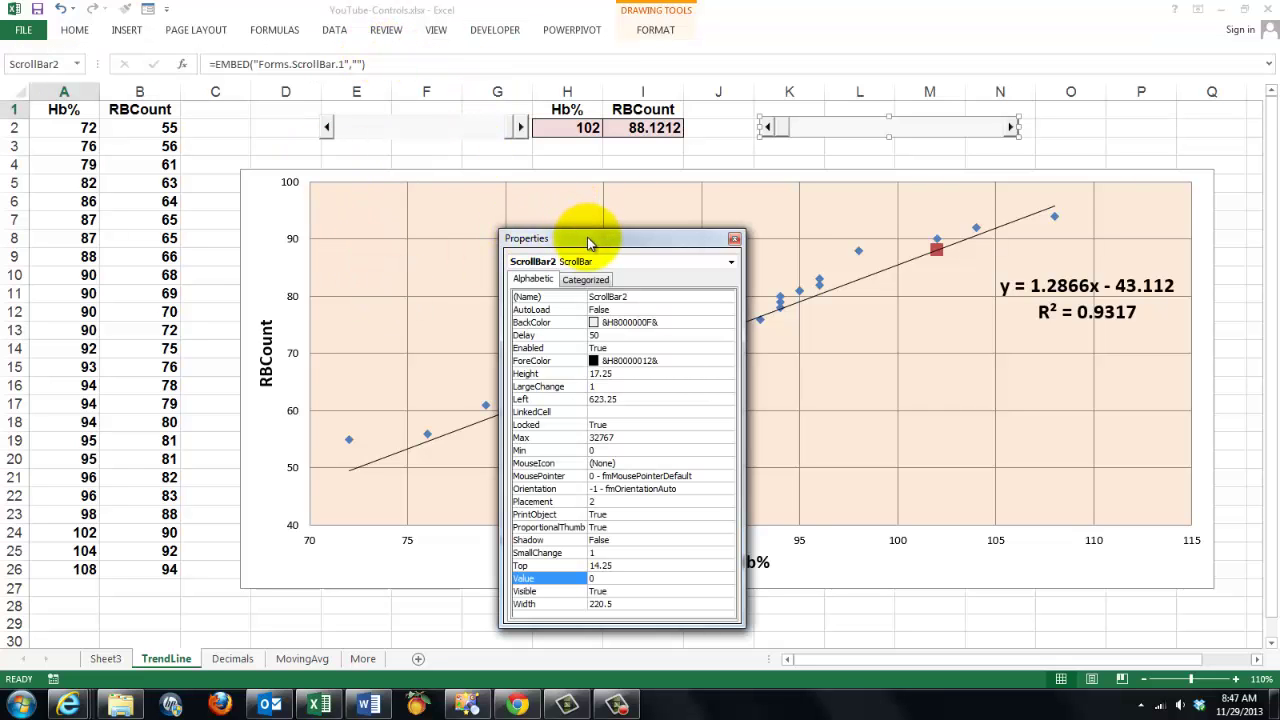
left_click_drag(590, 243, 853, 180)
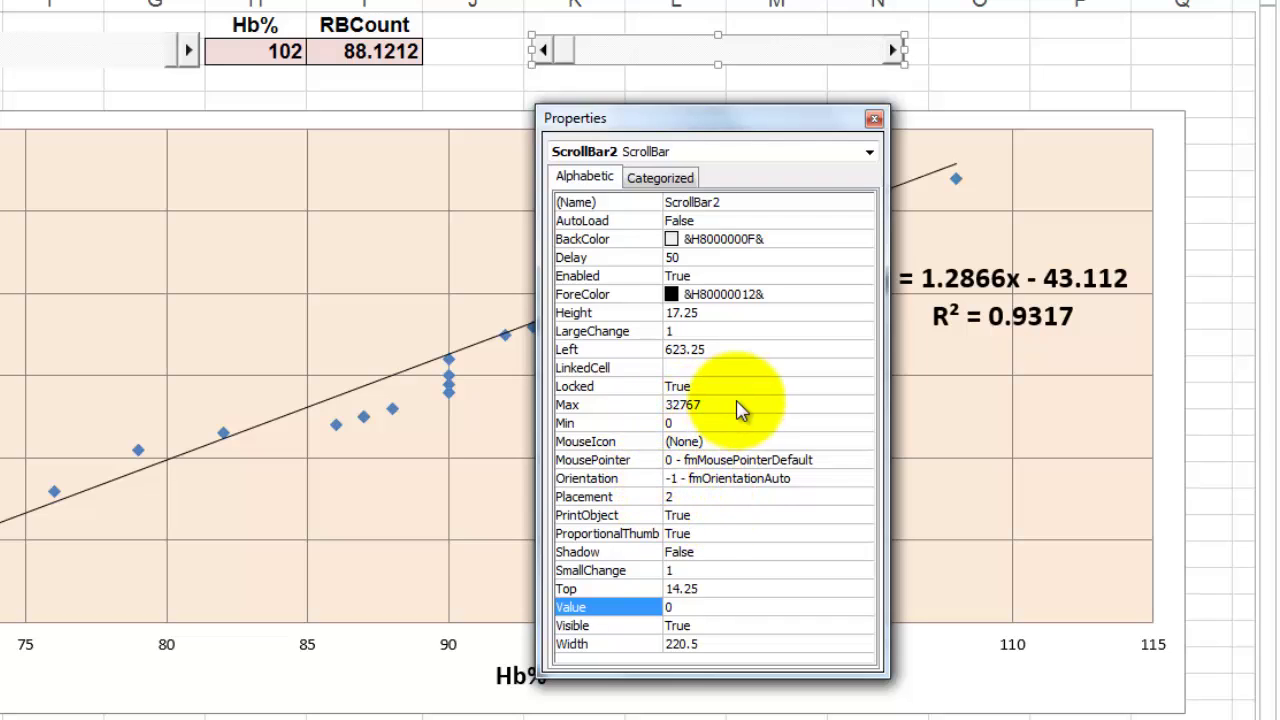
left_click(704, 410)
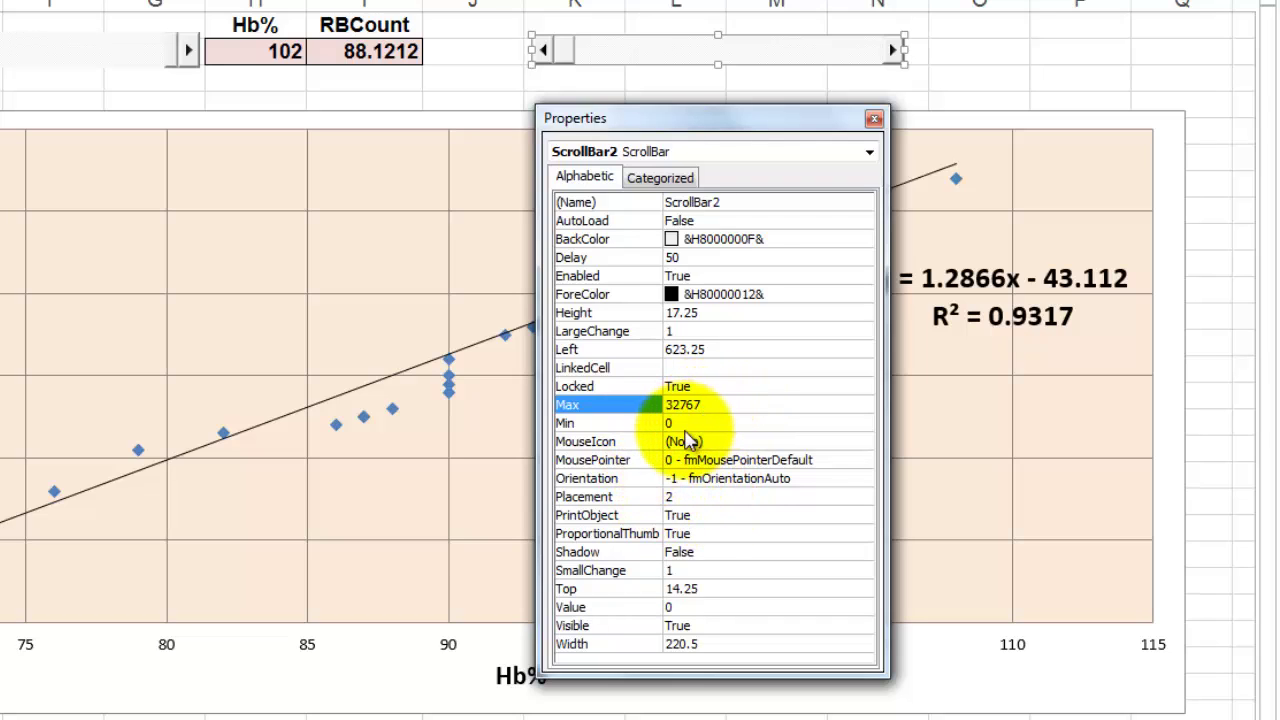
left_click(683, 424)
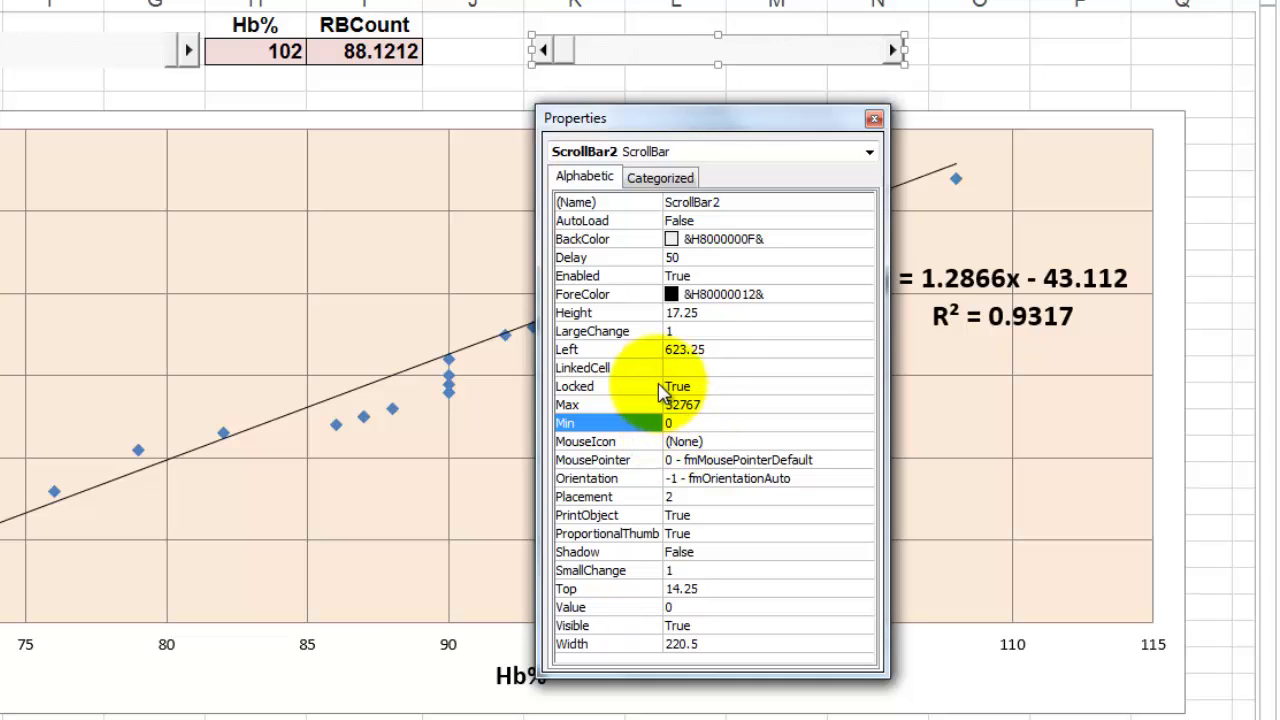
left_click(684, 369)
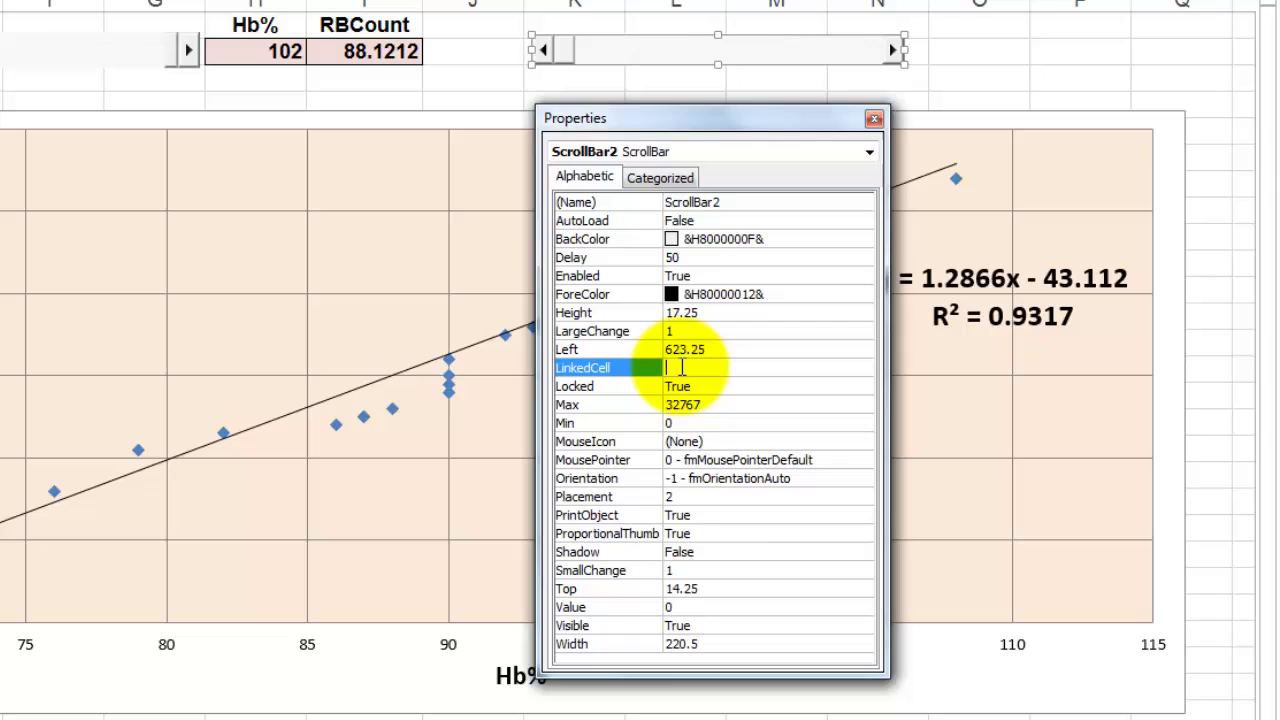
left_click(692, 368)
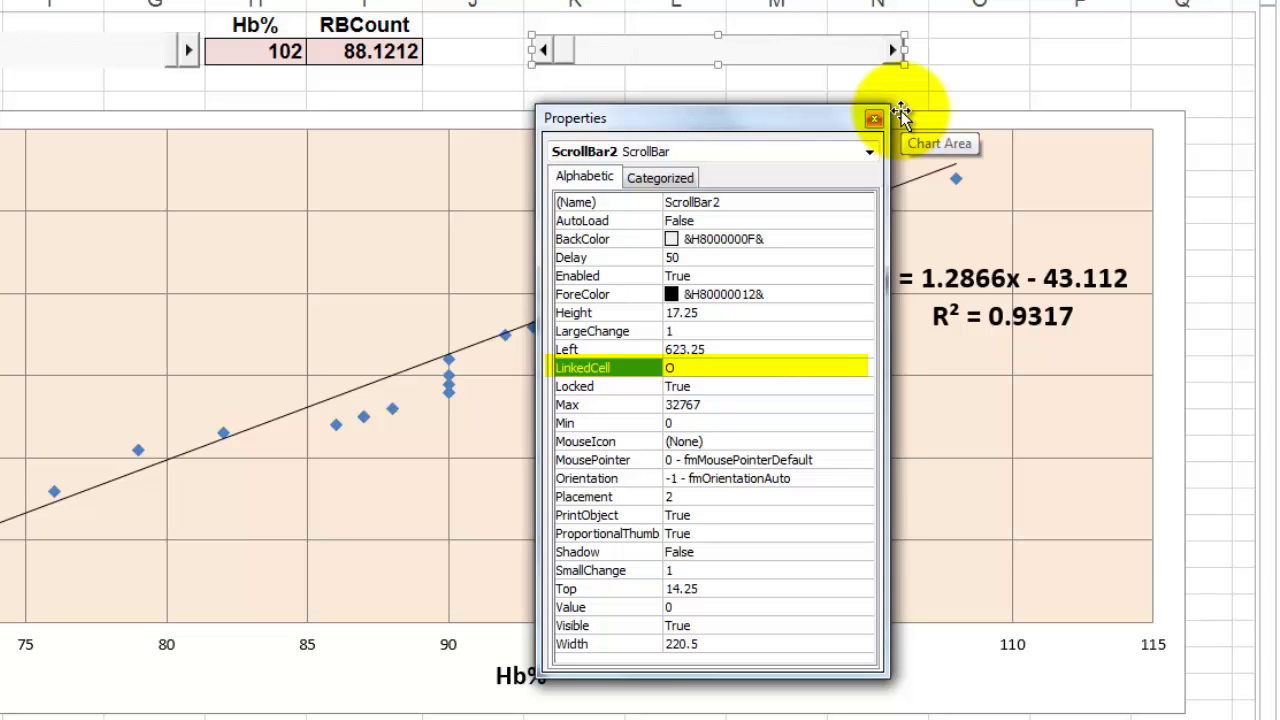
type("2")
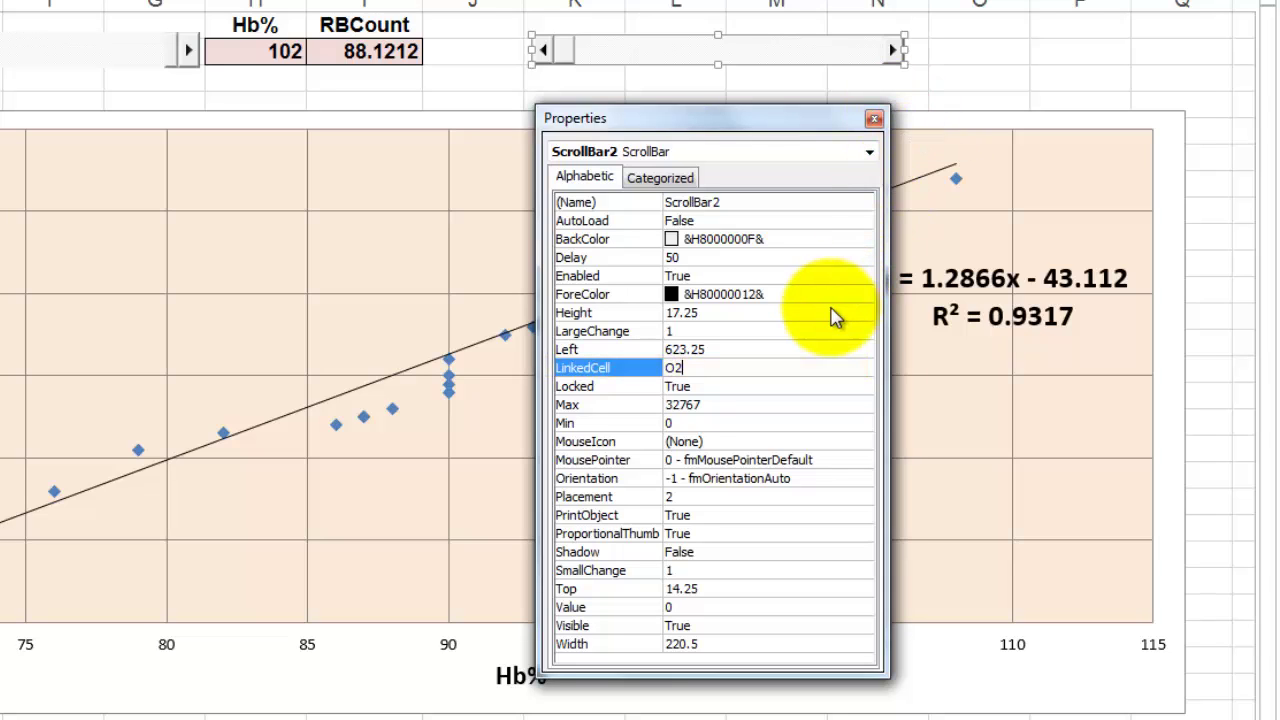
left_click(744, 388)
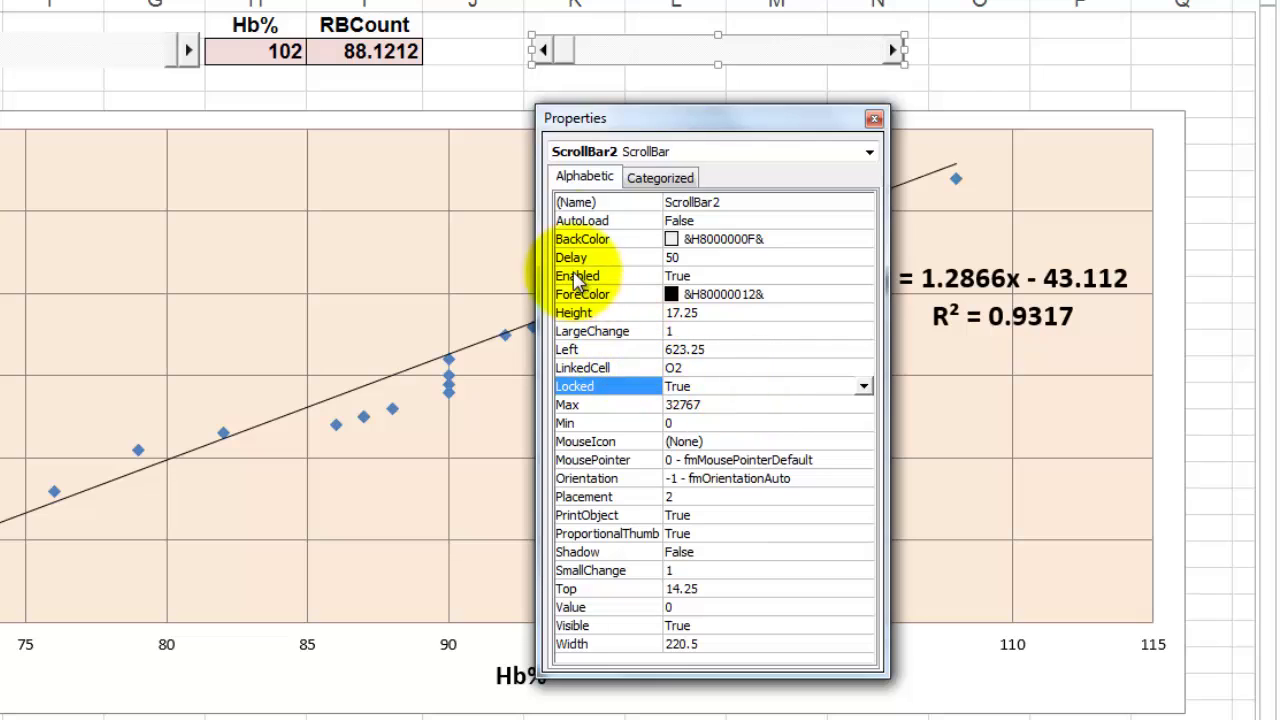
left_click(873, 120)
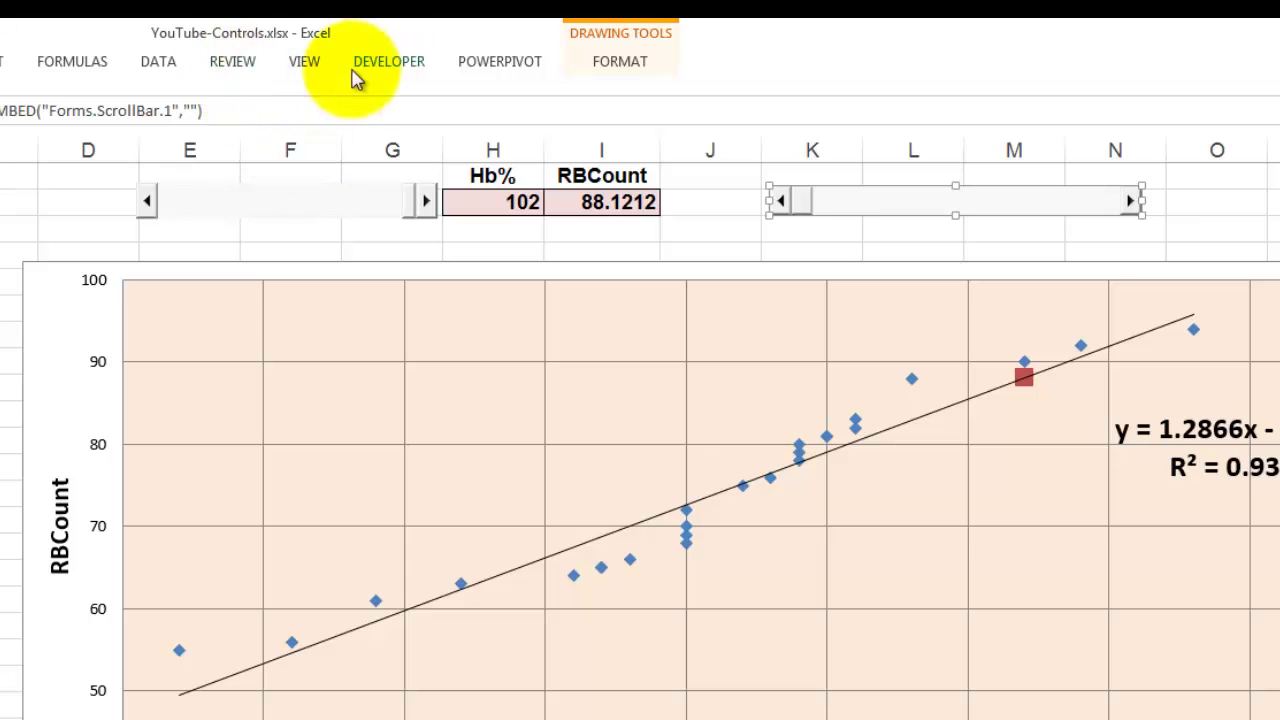
Step: Turn off Design Mode and move the new scroll bar until linked cell O2 reaches 20
left_click(388, 66)
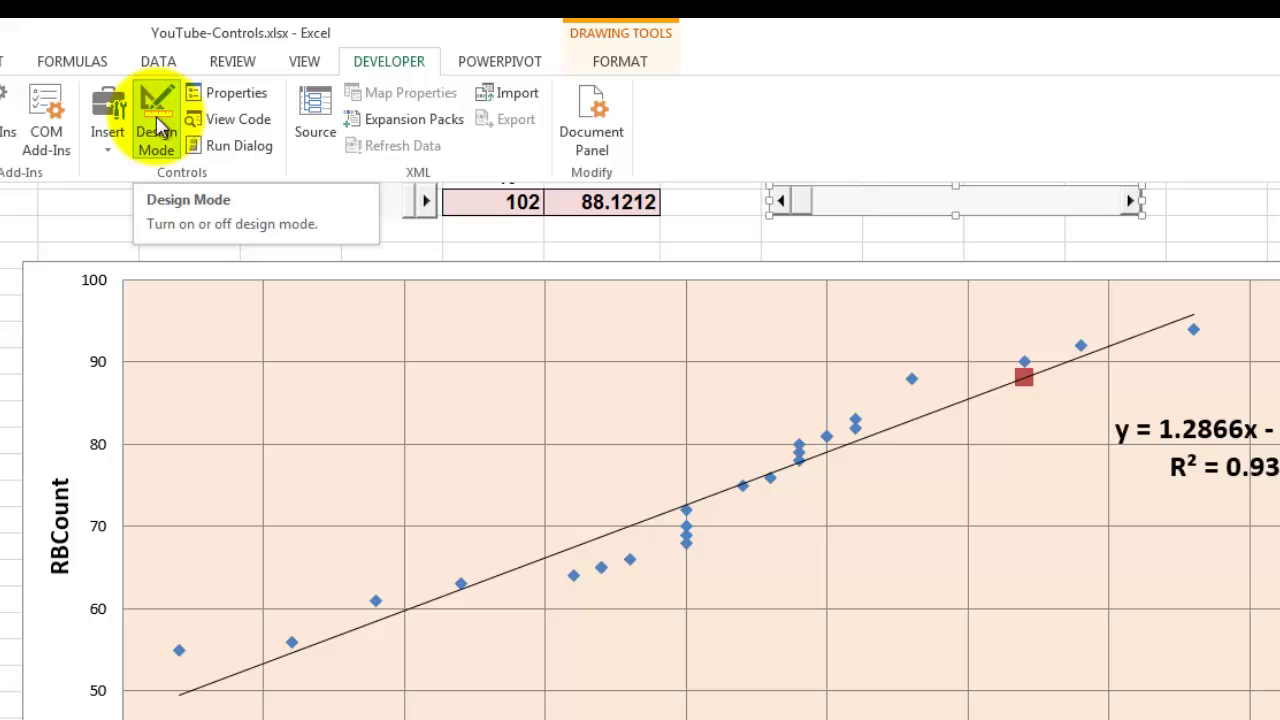
left_click(156, 122)
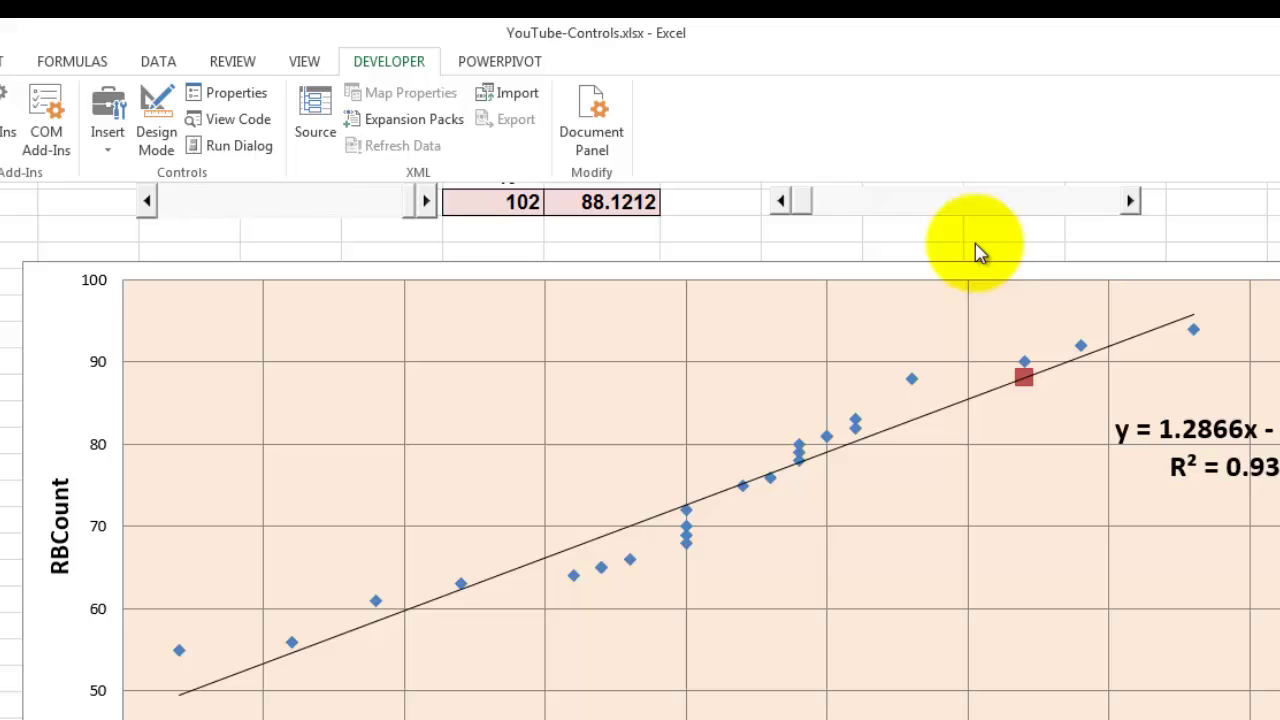
mouse_move(808, 210)
left_mouse_down()
mouse_move(1120, 215)
mouse_move(805, 218)
left_mouse_up()
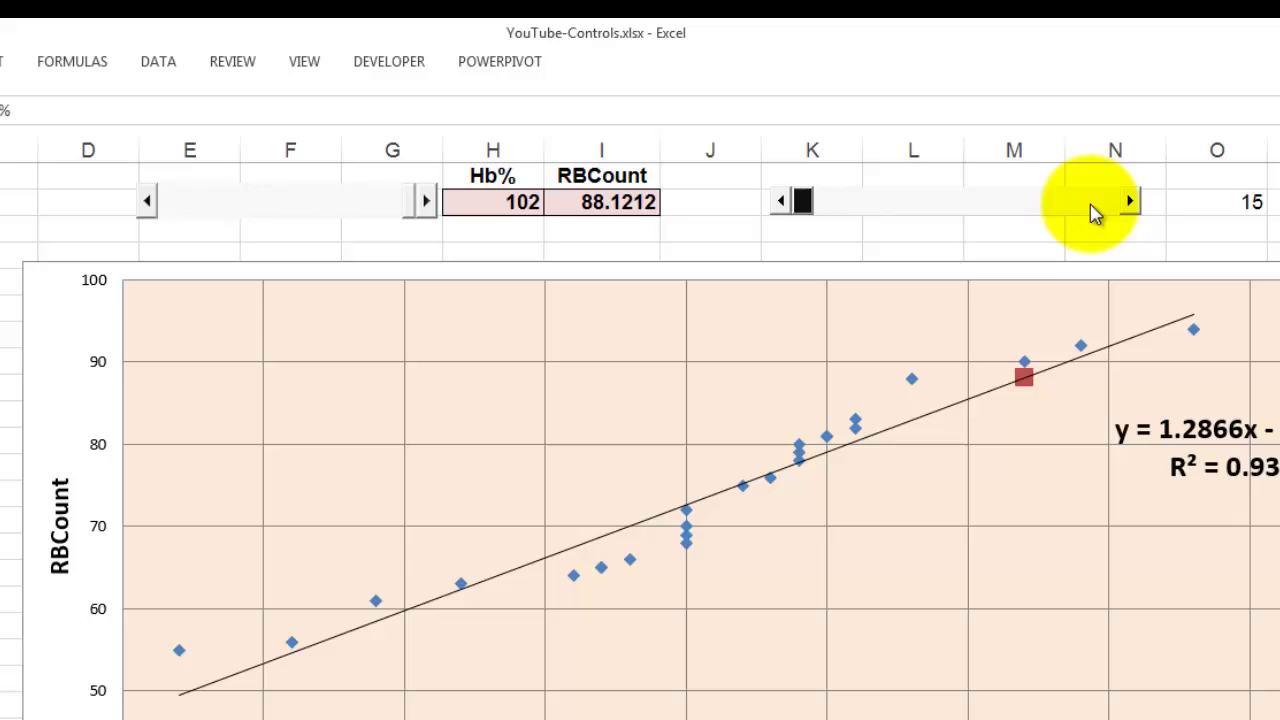
left_click(1090, 206)
left_click(1090, 206)
left_click(1090, 206)
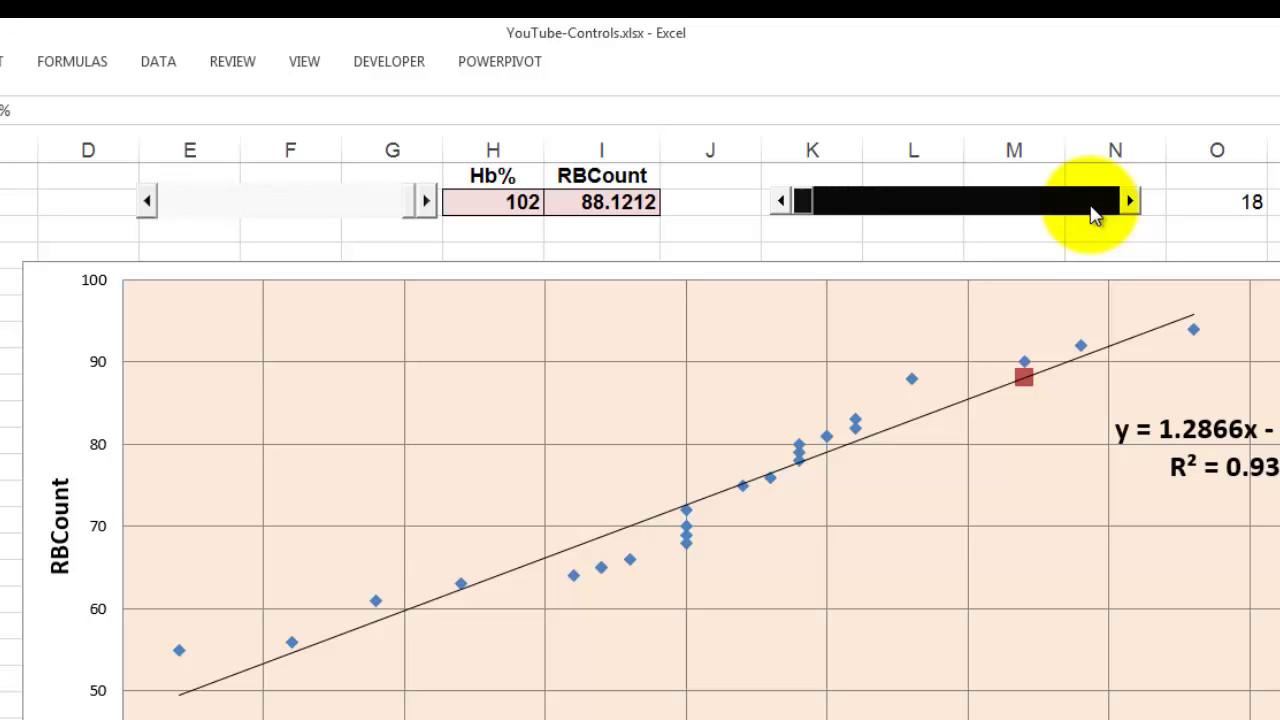
left_click(1090, 206)
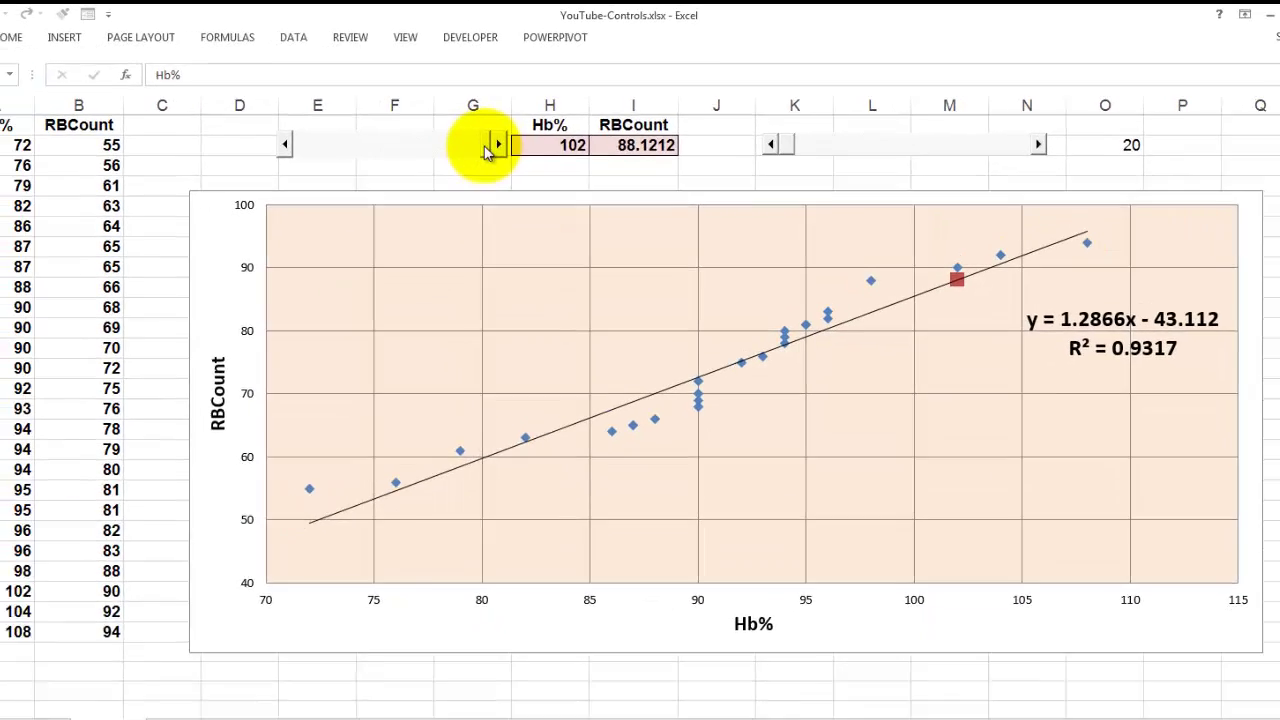
Step: Use the original scroll bar beside the Hb% cell to set Hb% to 72
left_click_drag(417, 208, 328, 212)
left_click_drag(452, 133, 340, 143)
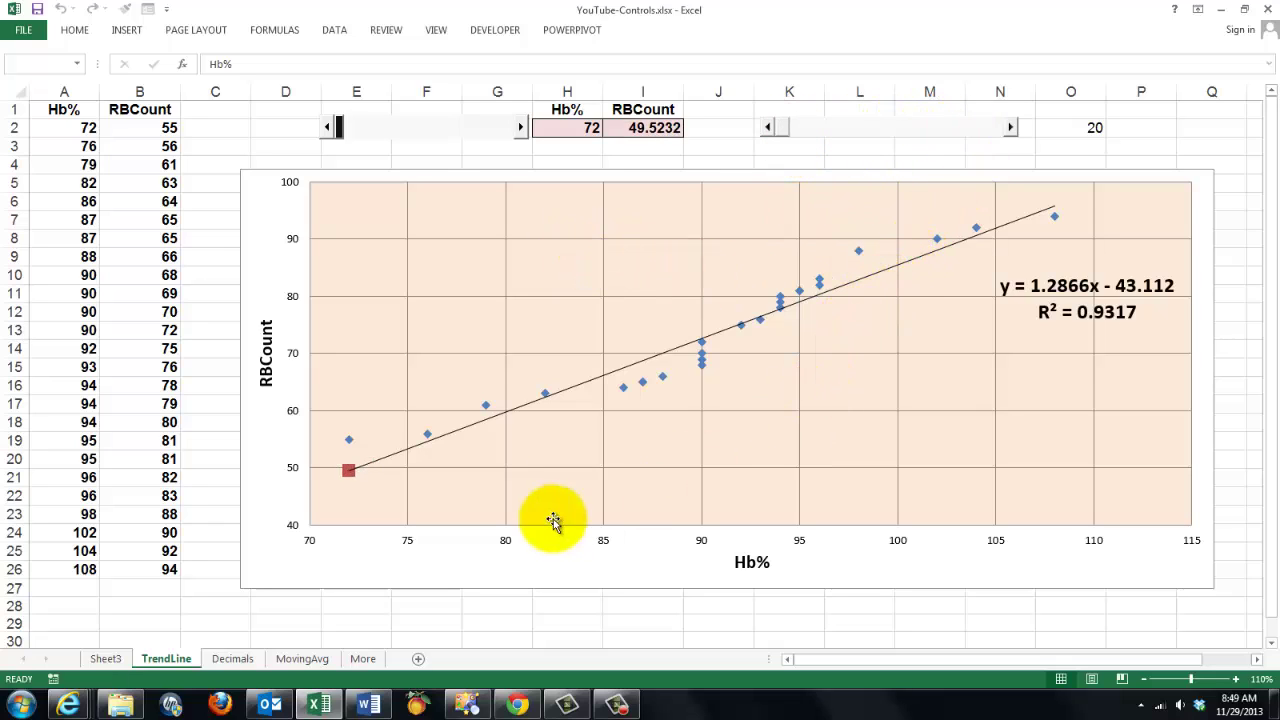
Step: Go to the Decimals sheet and examine the format options of the glucose curve's trendline
left_click(233, 659)
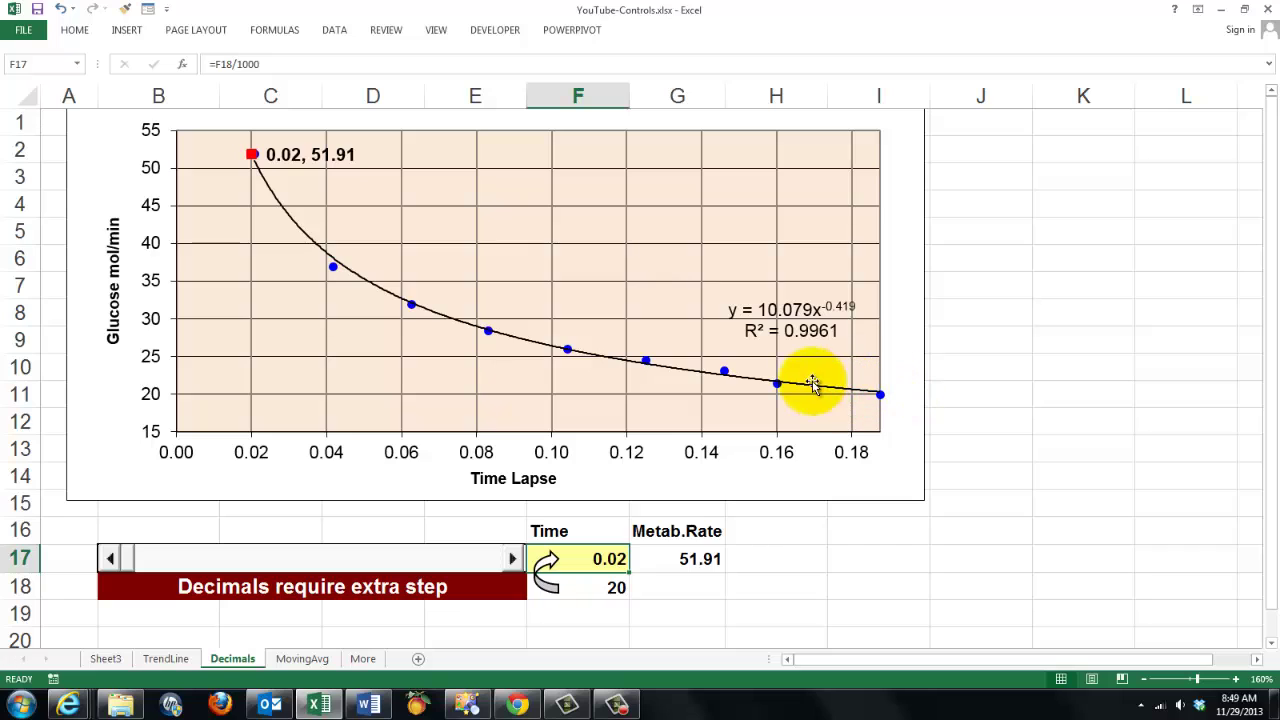
right_click(659, 370)
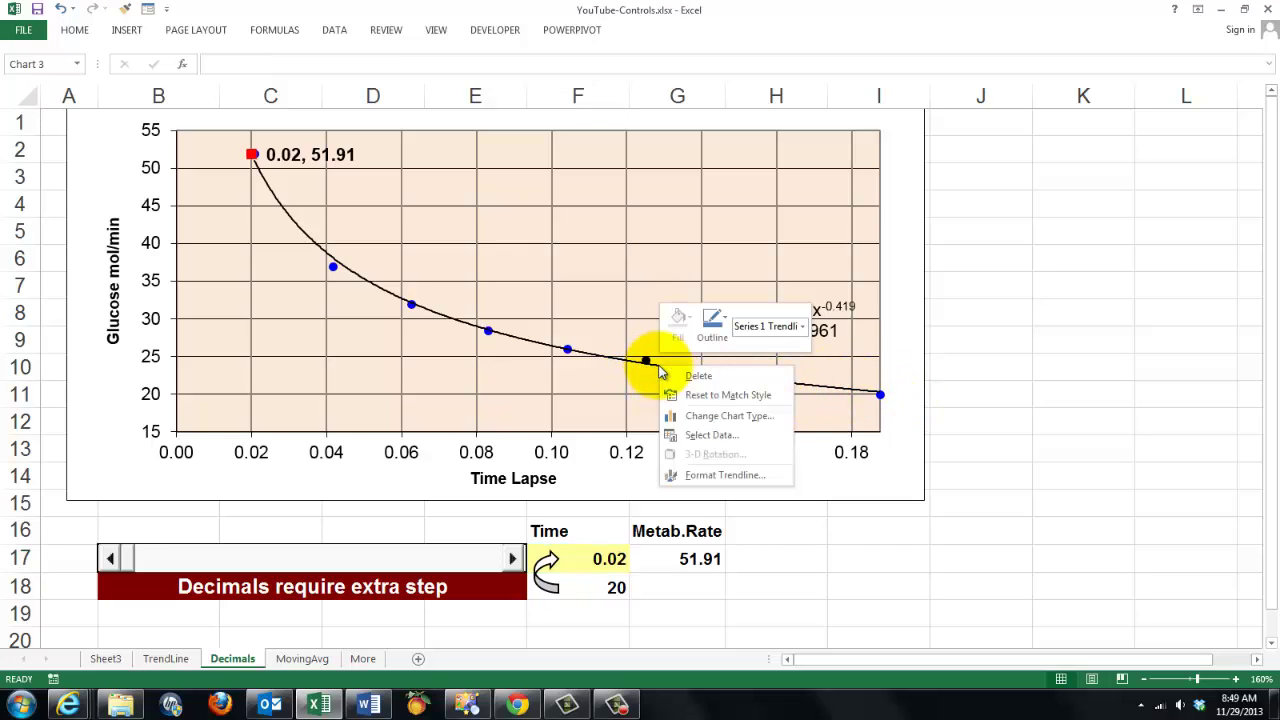
left_click(700, 477)
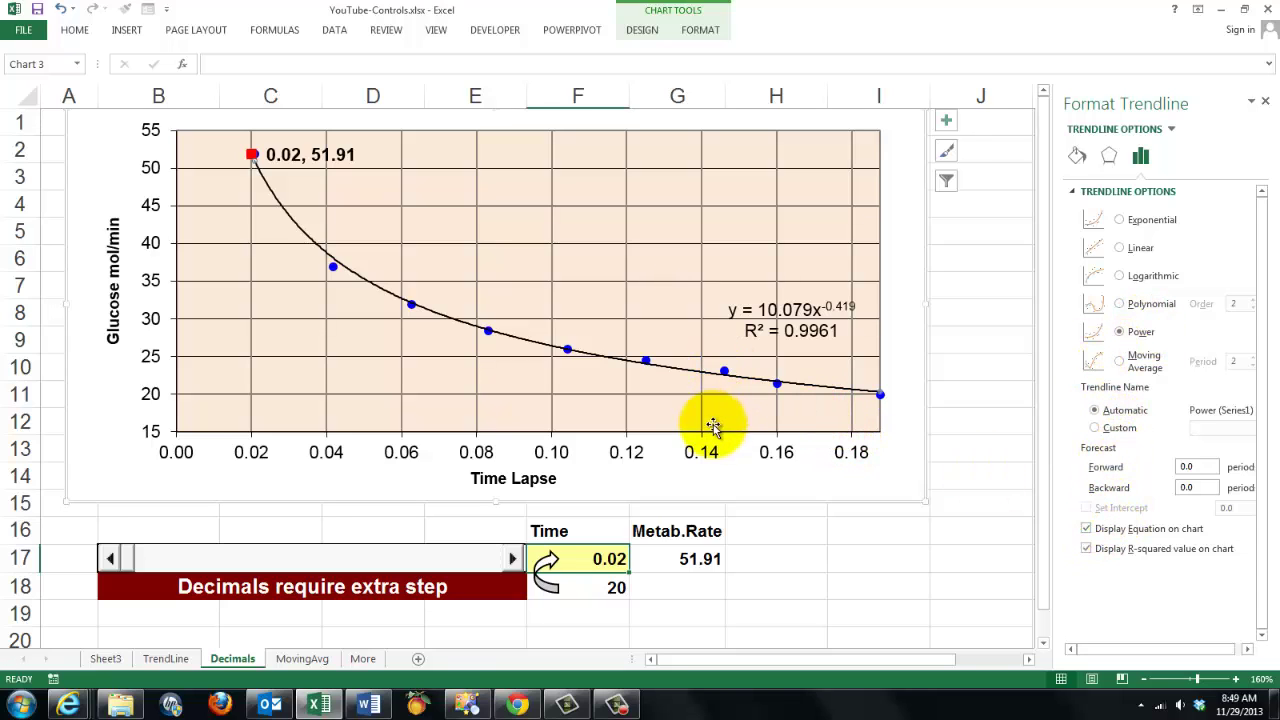
Step: Close the trendline format options and examine the formulas in Metab.Rate cell G17 and Time cell F17, plus the value in F18
left_click(1266, 104)
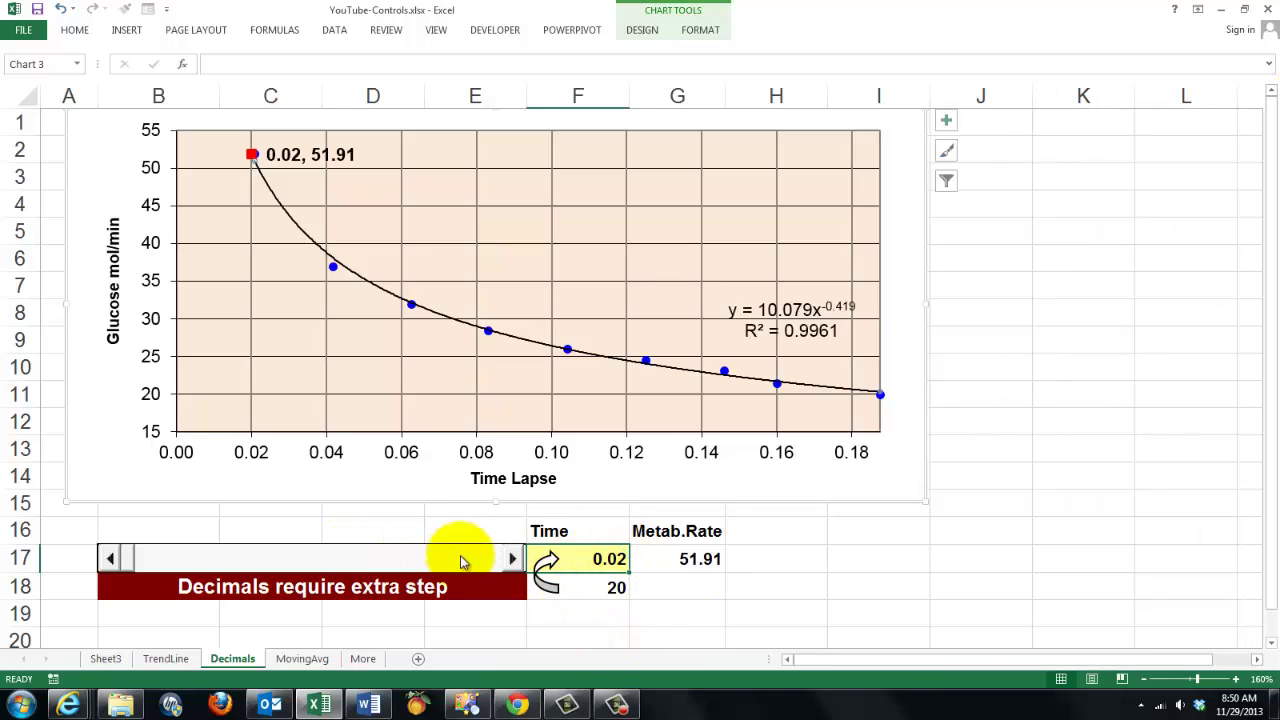
left_click(697, 558)
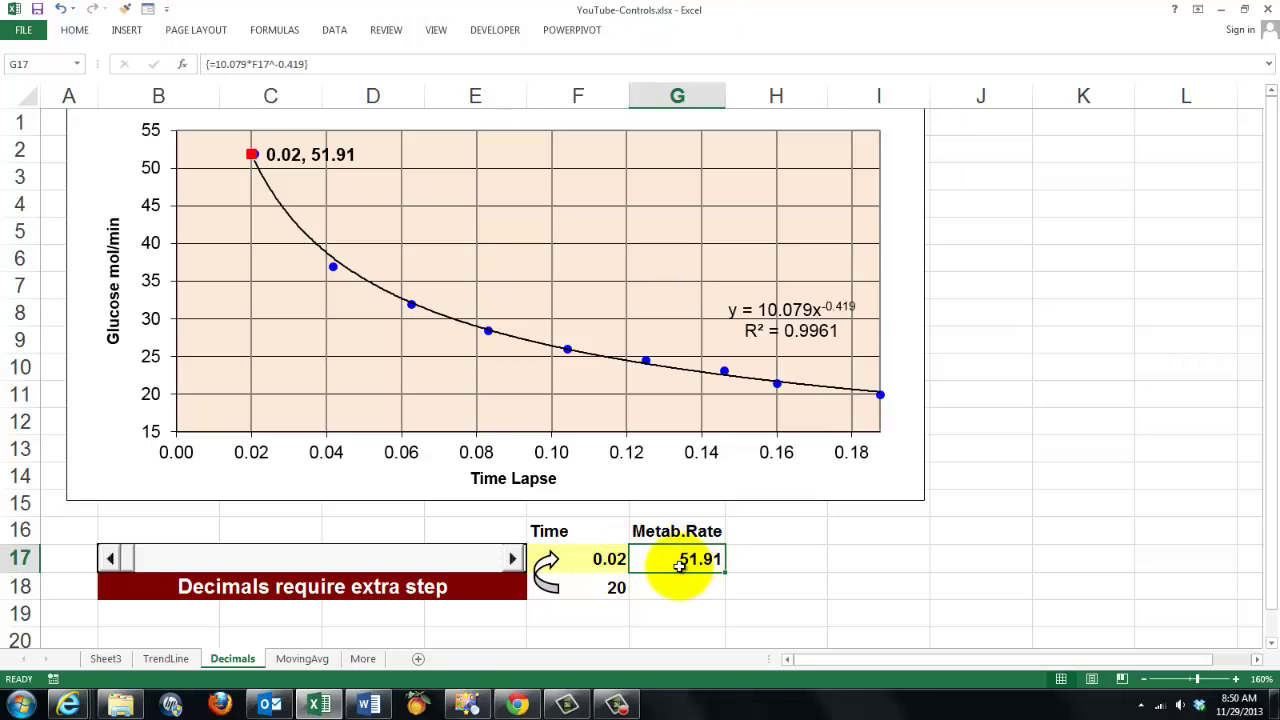
left_click(576, 558)
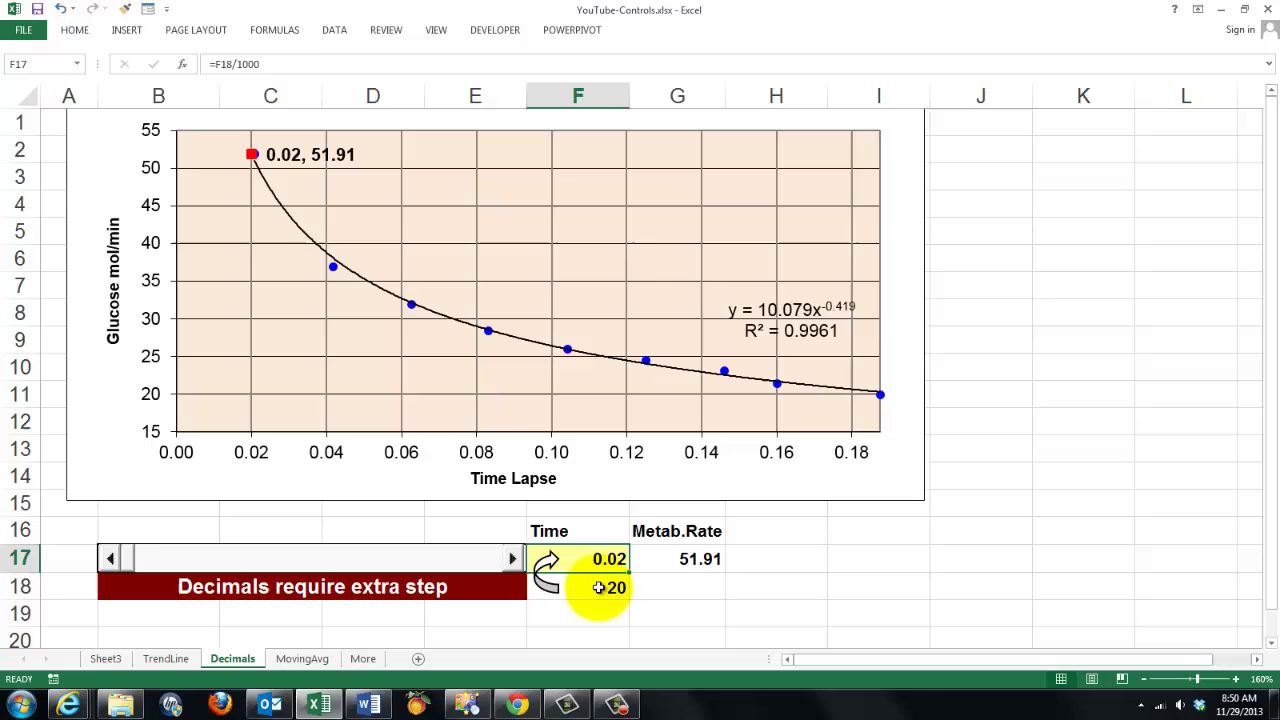
left_click(598, 588)
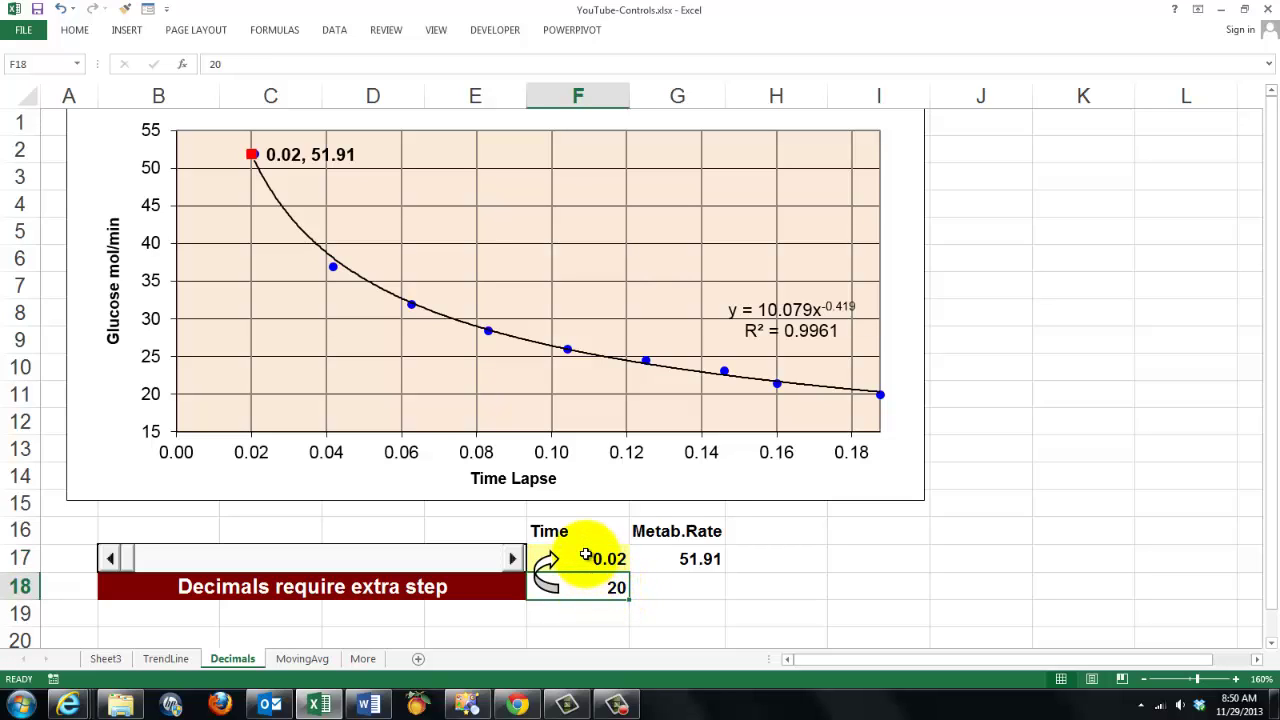
Step: Advance the scroll bar beside the Time cell until F18 reads 21 and recalculate the sheet
left_click(585, 556)
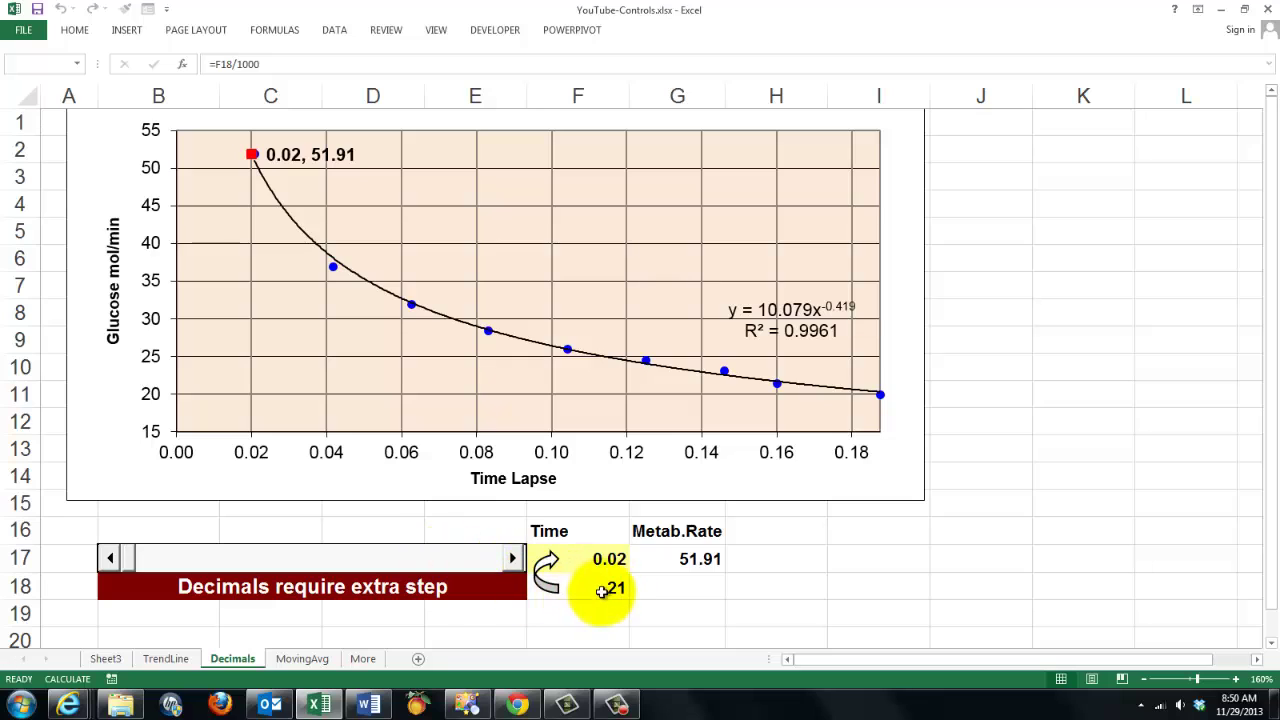
key("F9")
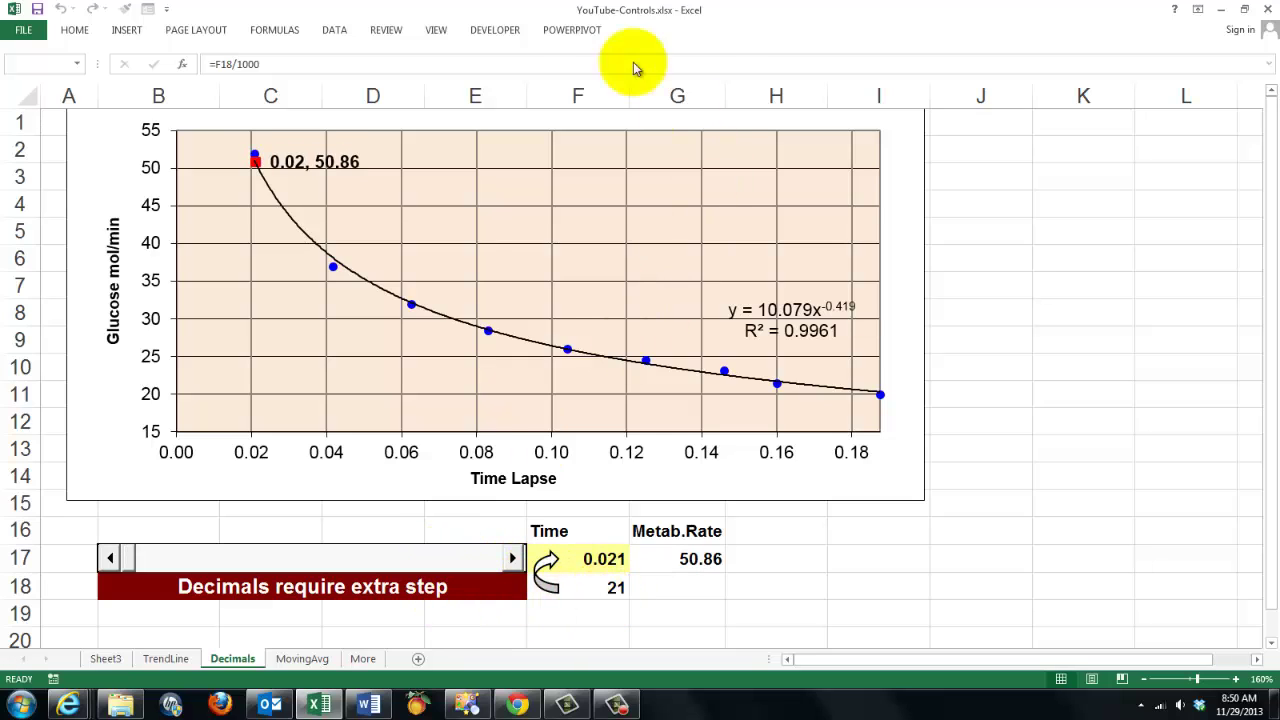
Step: Turn on Design Mode and examine the LinkedCell, Max and Min properties of the scroll bar beside the Time cell
left_click(500, 32)
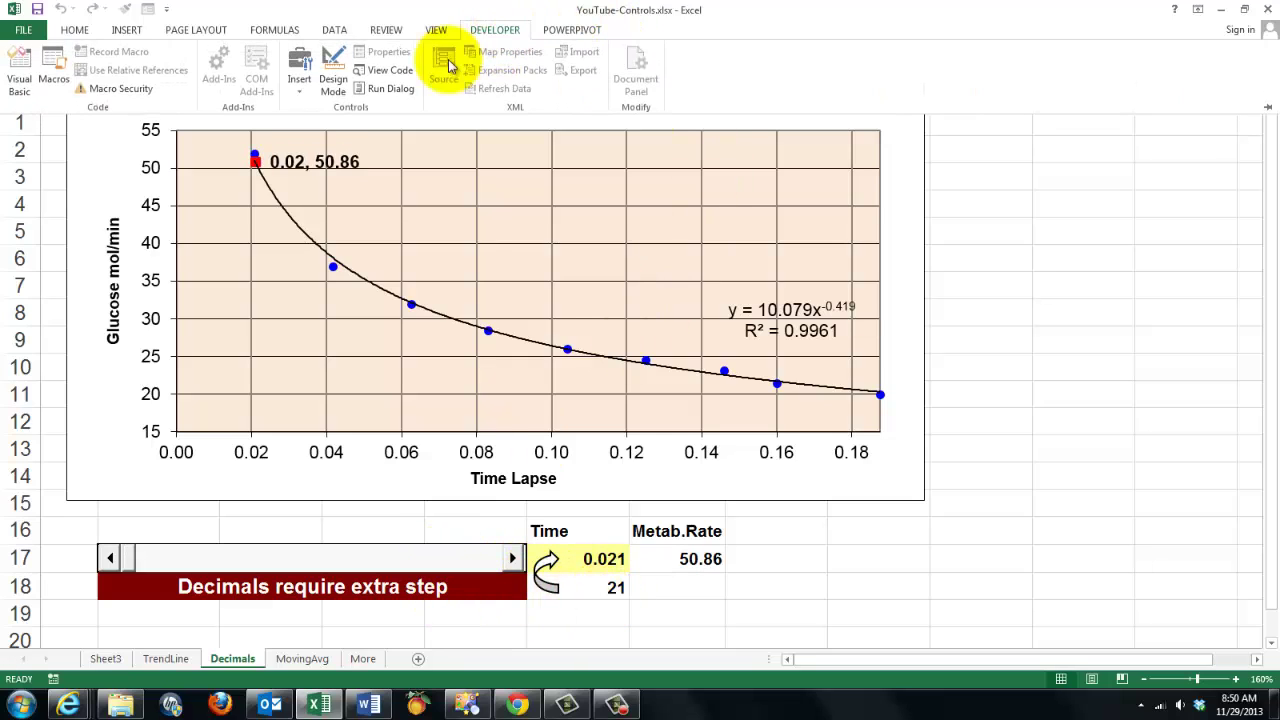
left_click(337, 60)
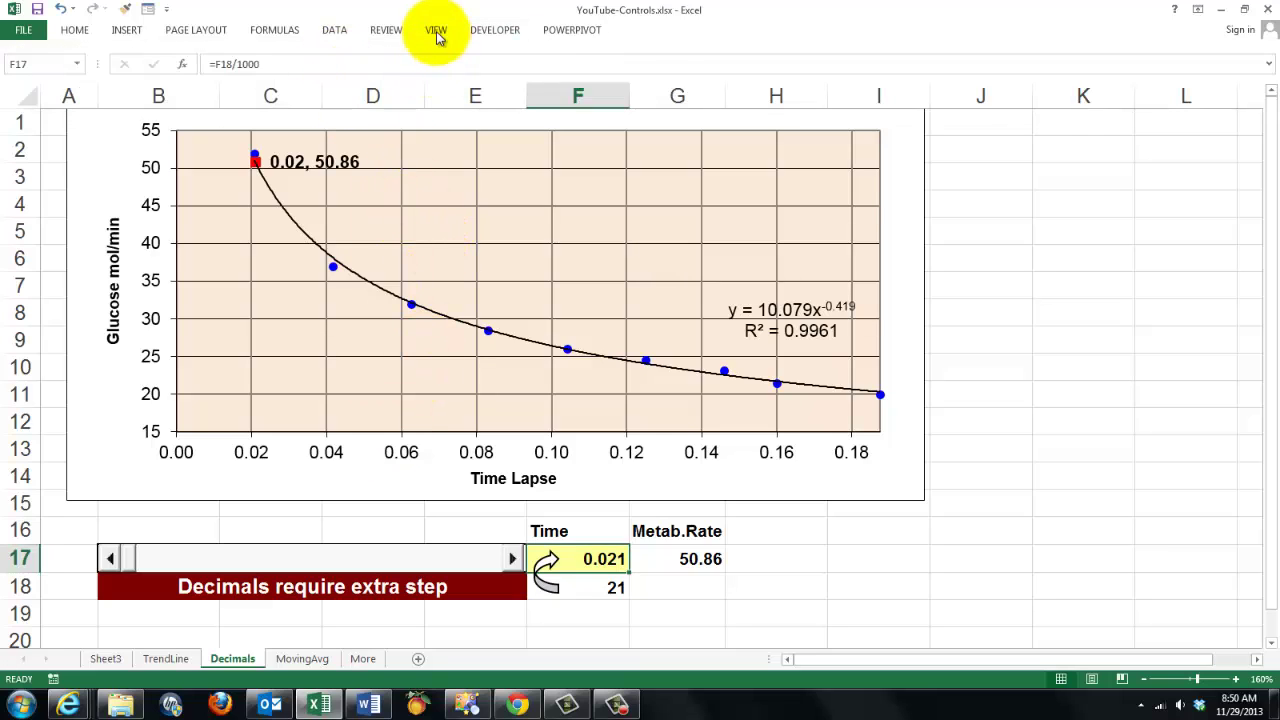
left_click(490, 31)
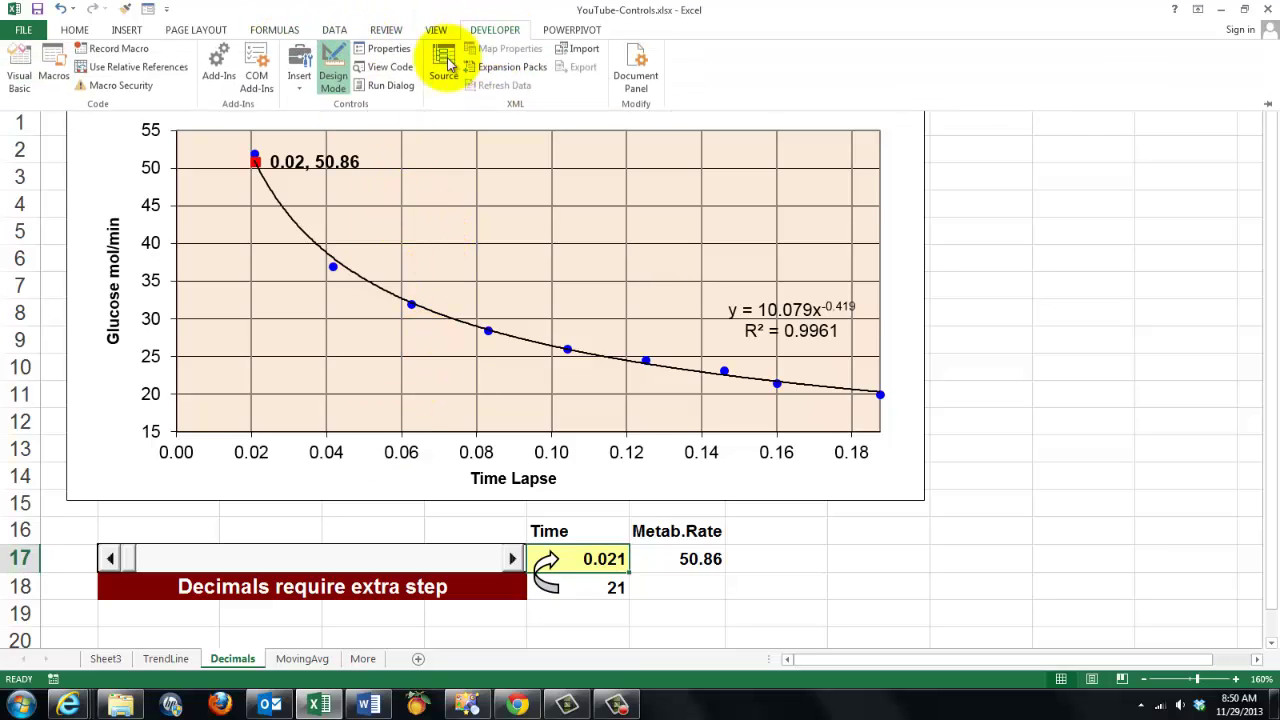
left_click(389, 55)
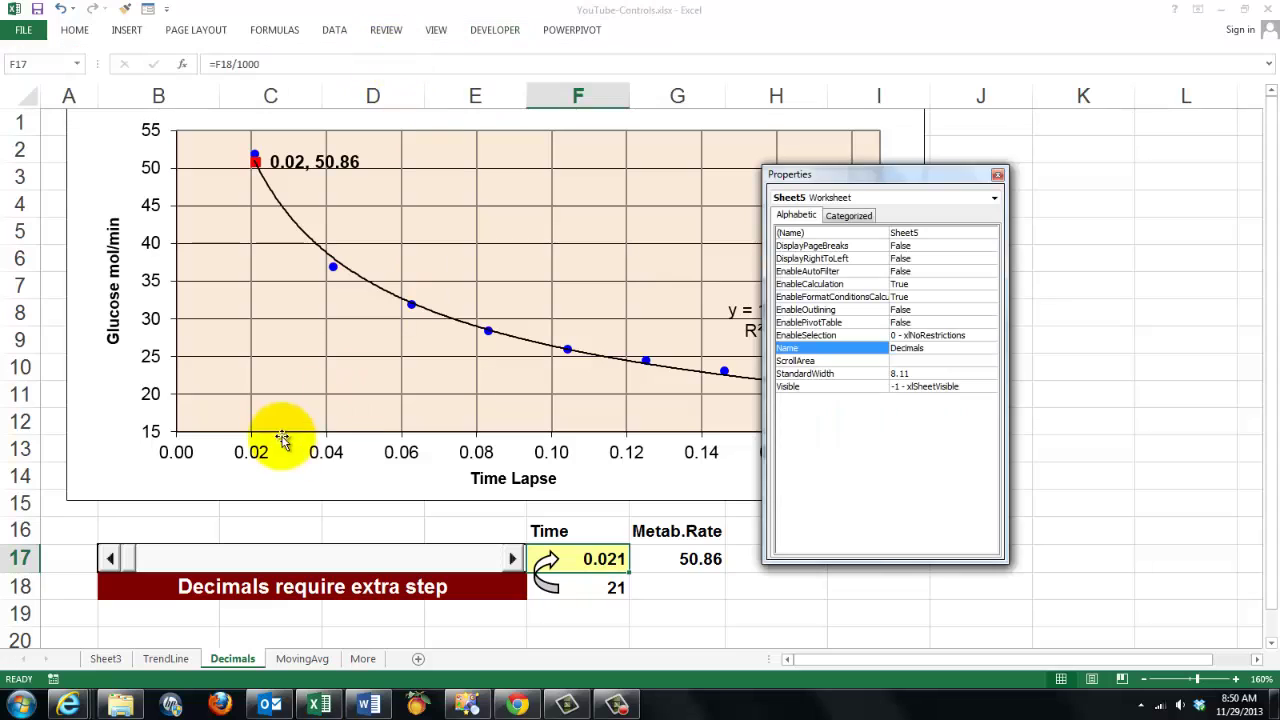
left_click(340, 559)
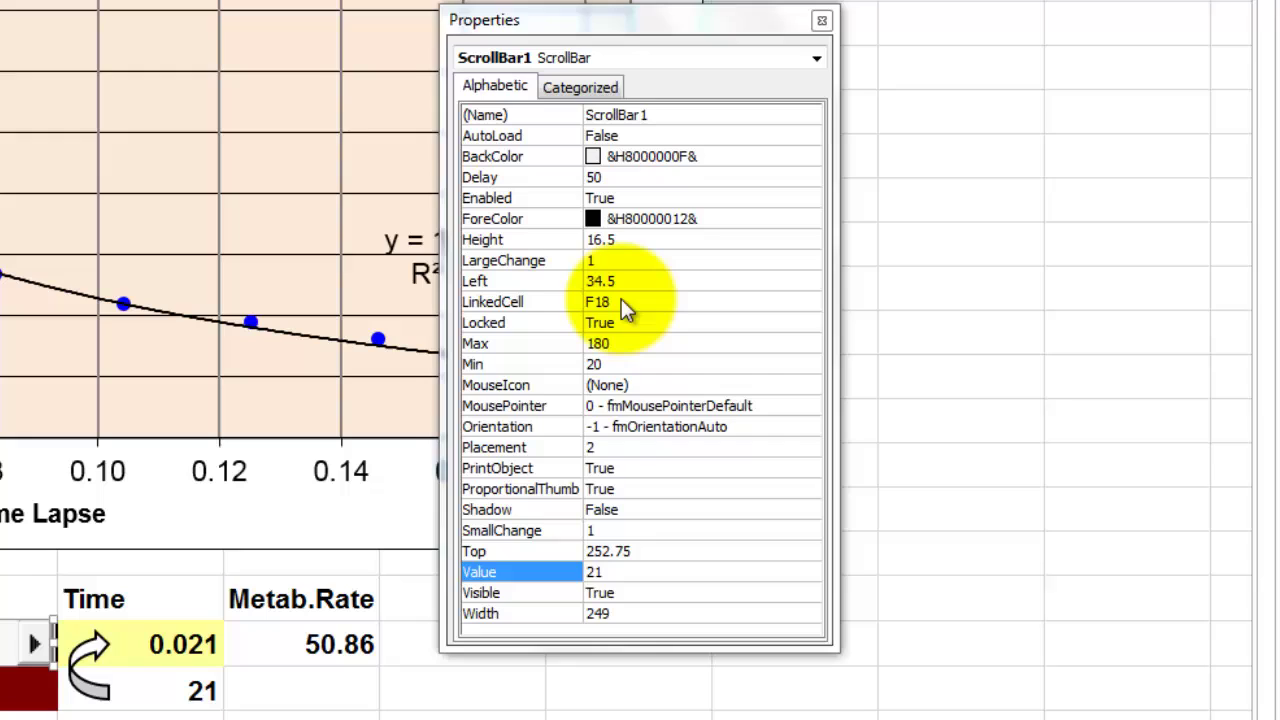
left_click(622, 302)
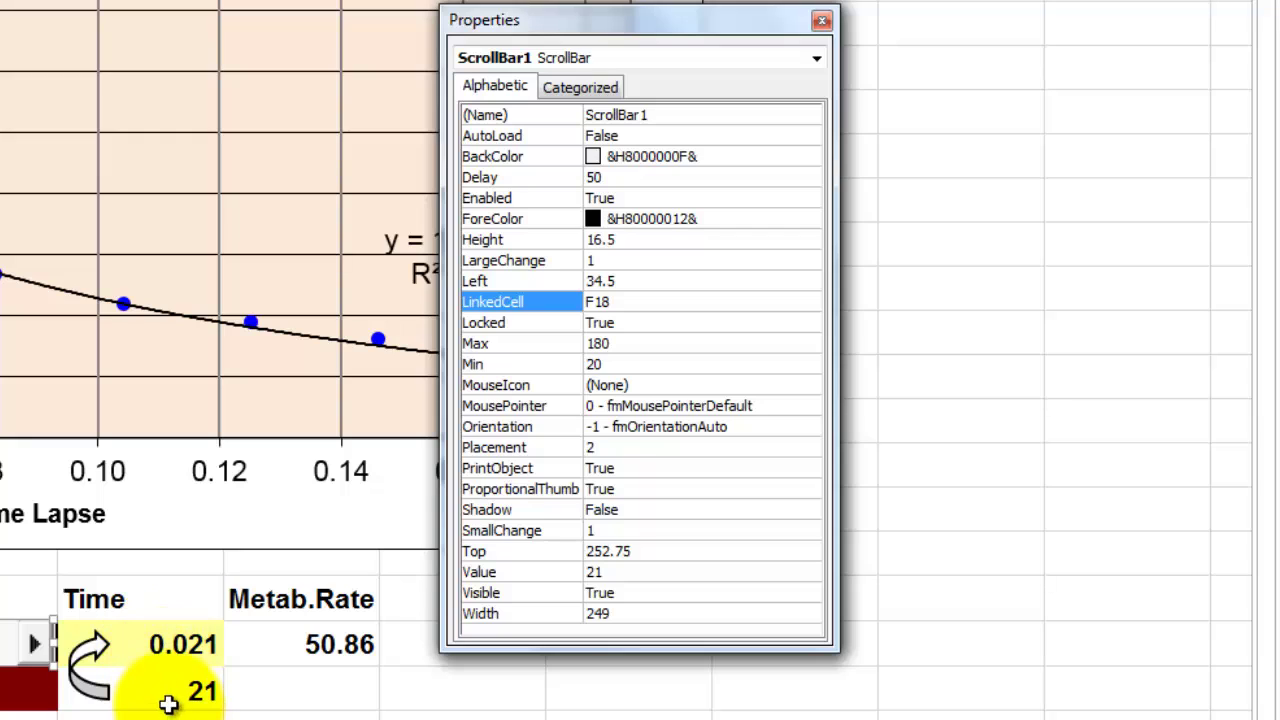
left_click(822, 21)
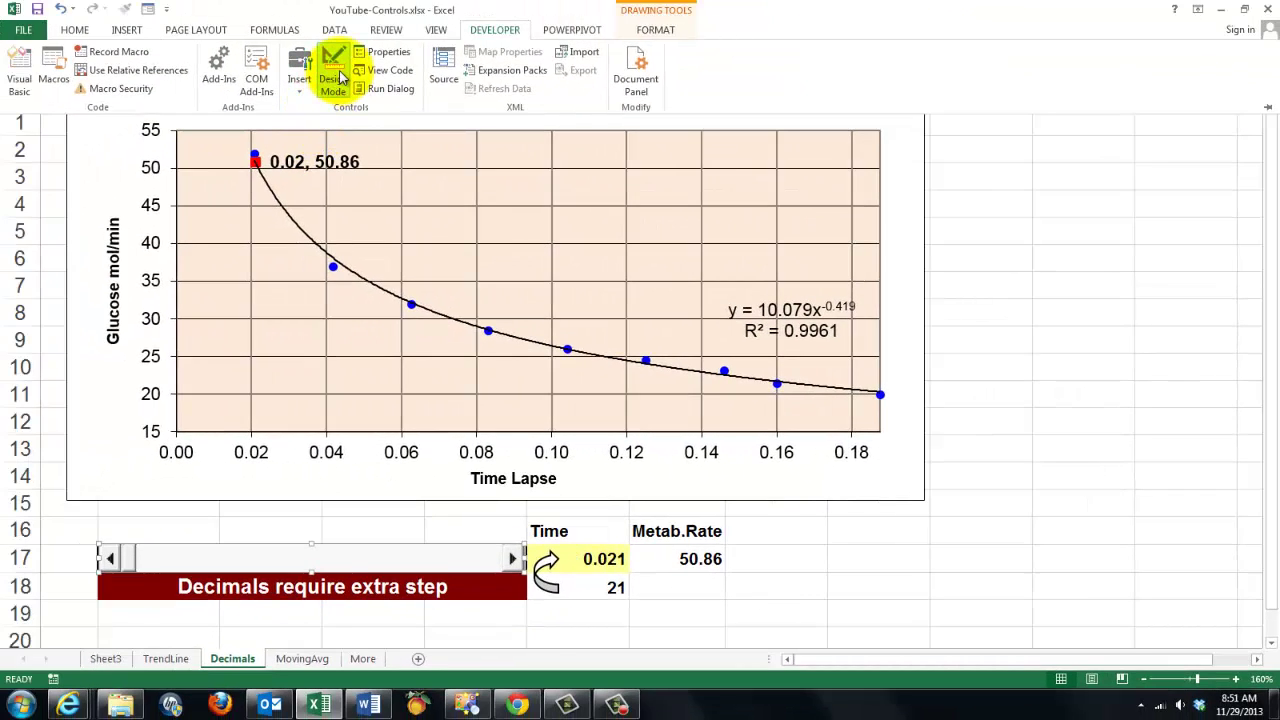
Step: Turn off Design Mode and try the scroll bar beside the Time cell, bringing F18 back to 20
left_click(339, 77)
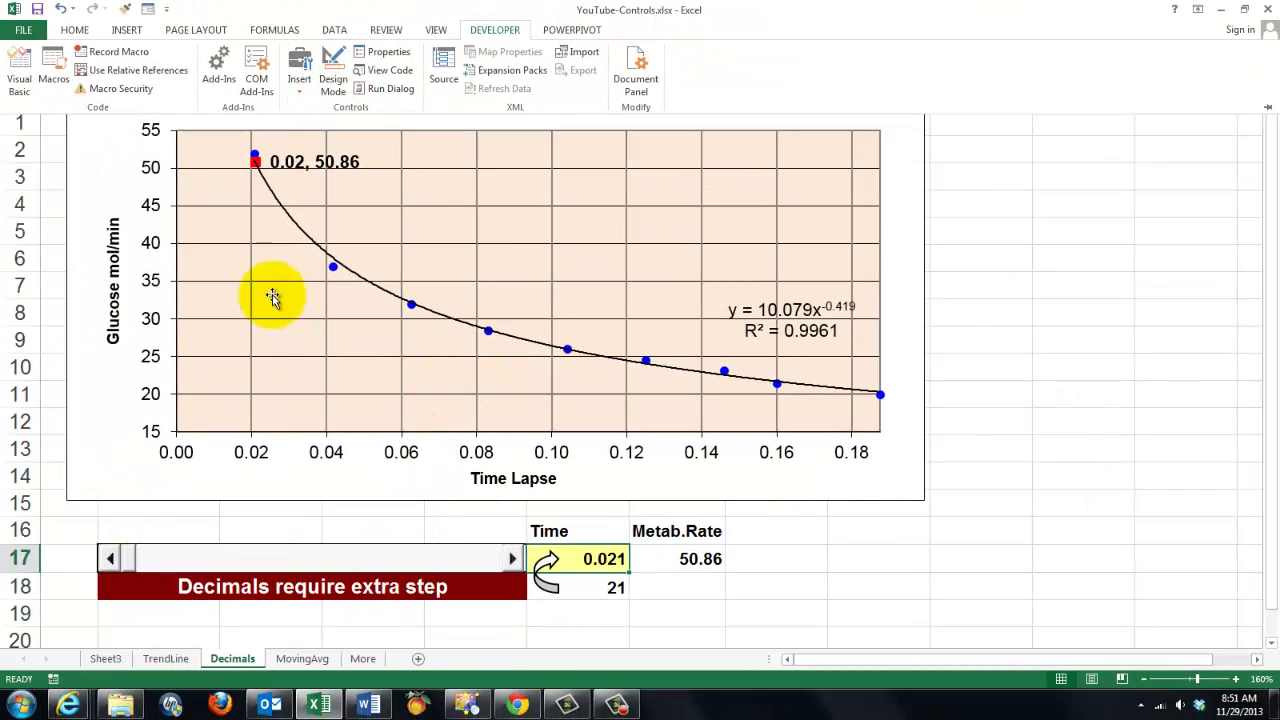
left_click(134, 562)
left_click(168, 562)
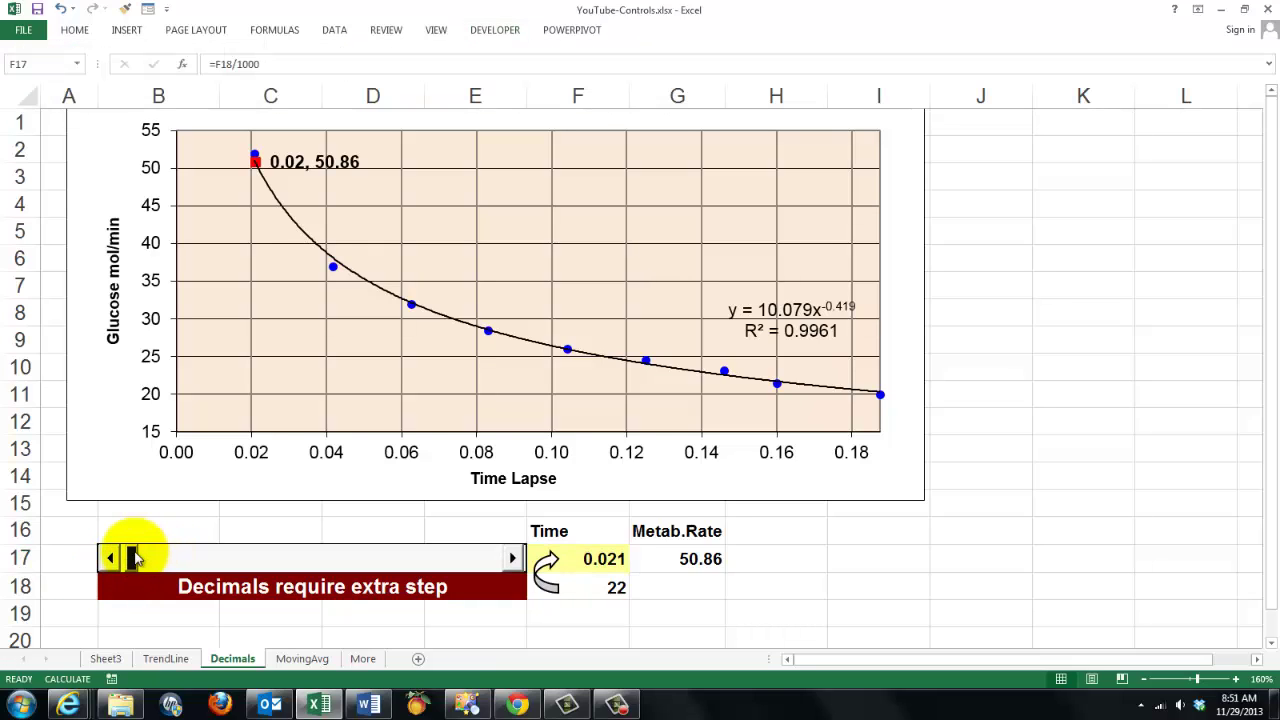
mouse_move(143, 562)
left_mouse_down()
mouse_move(251, 554)
mouse_move(284, 578)
mouse_move(524, 585)
mouse_move(177, 560)
mouse_move(101, 568)
left_mouse_up()
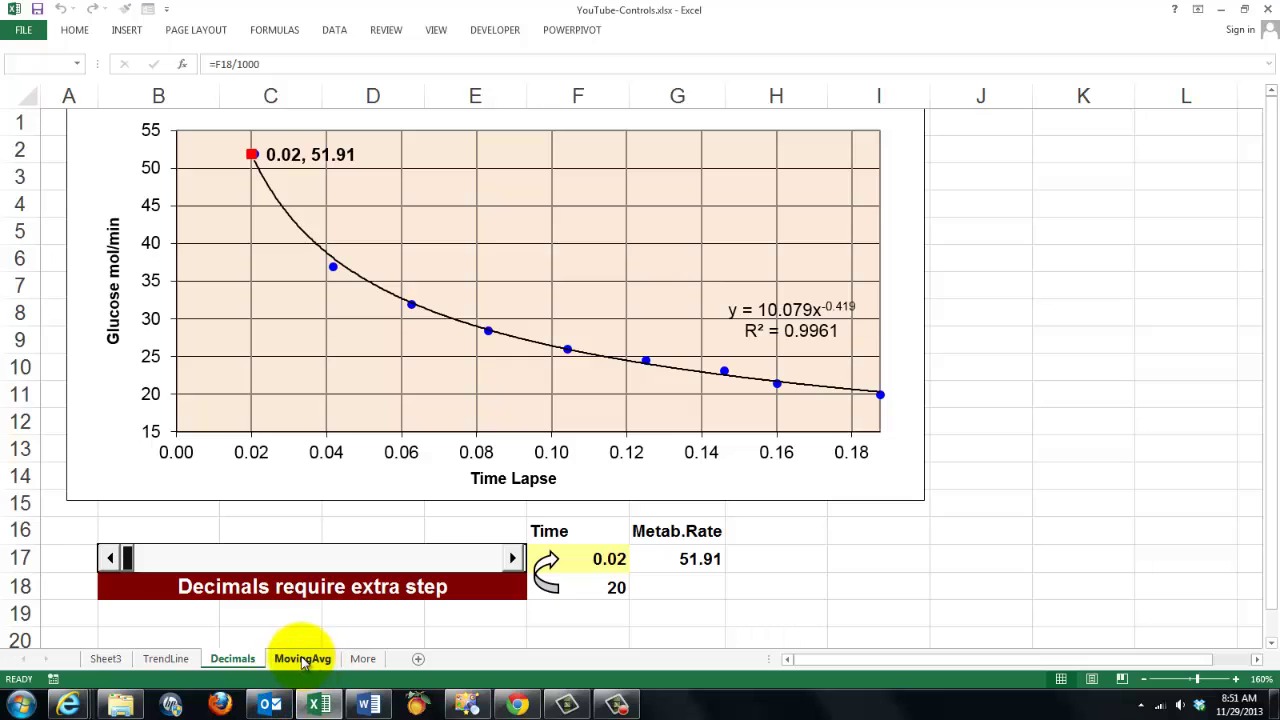
Step: Go to the MovingAvg sheet and raise the moving average Period to 10 one step at a time
left_click(302, 660)
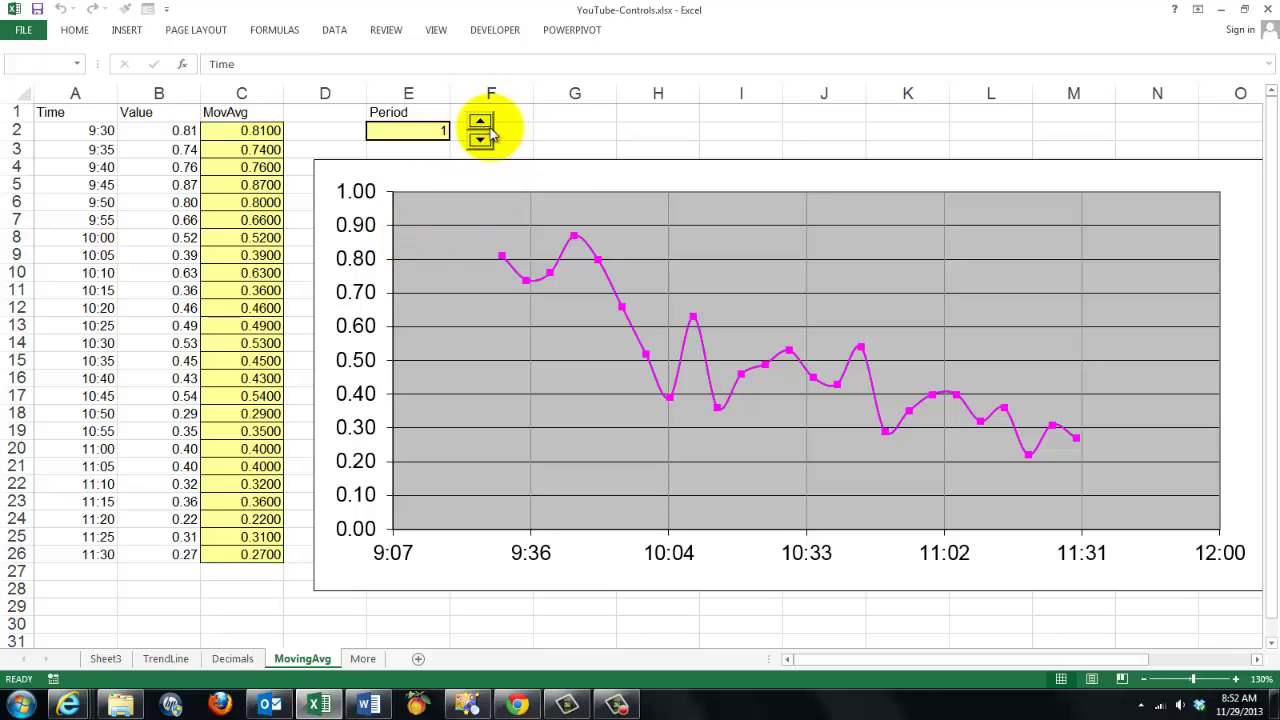
left_click(481, 122)
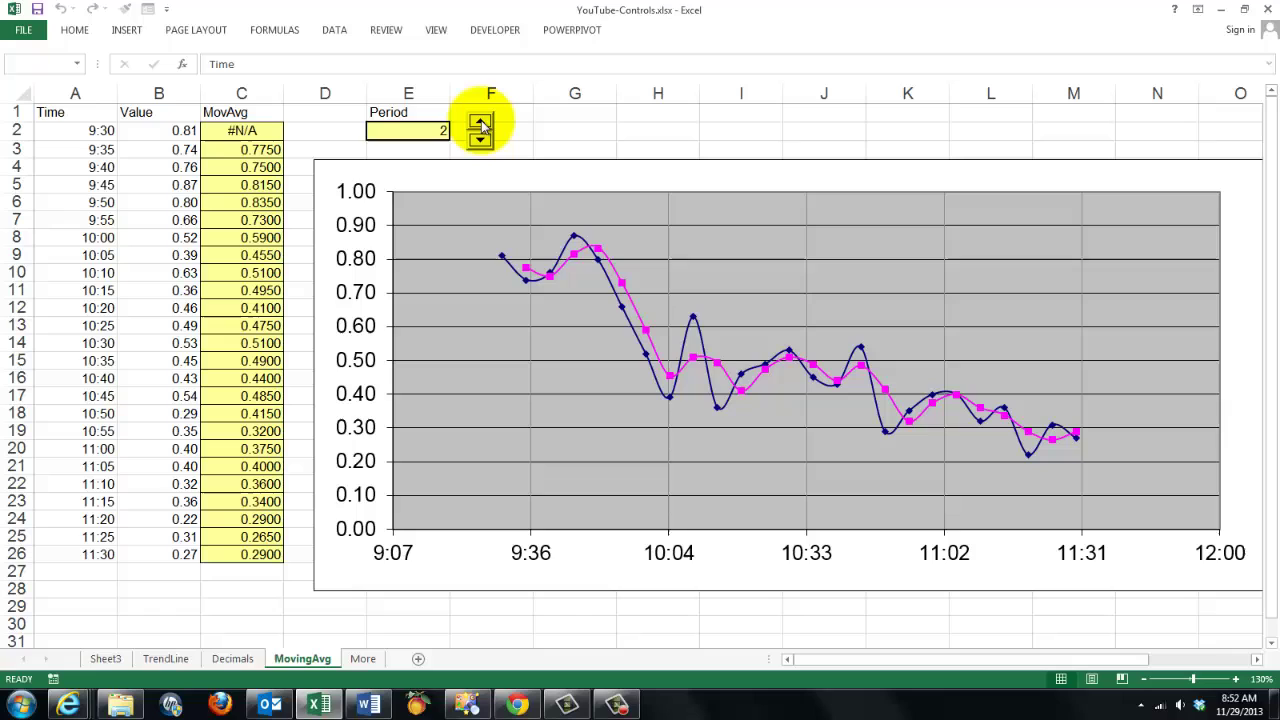
left_click(481, 122)
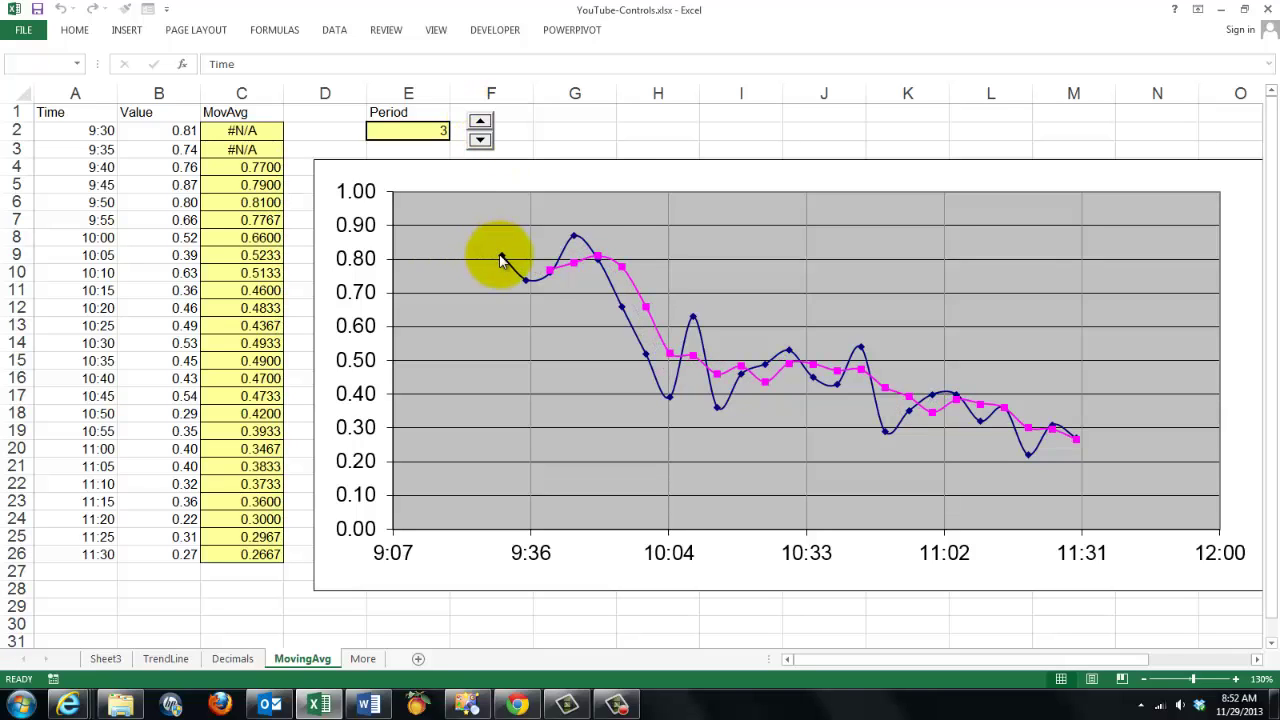
left_click(482, 123)
left_click(482, 123)
left_click(482, 123)
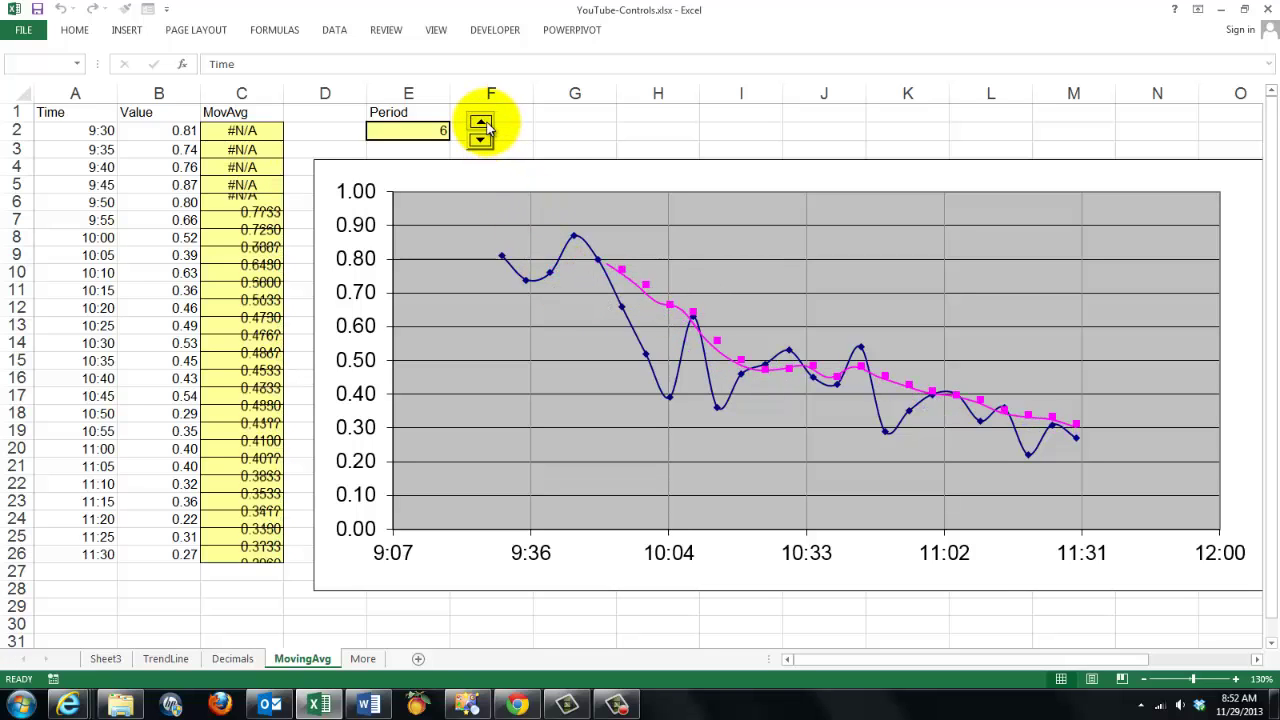
left_click(482, 123)
left_click(482, 123)
left_click(482, 123)
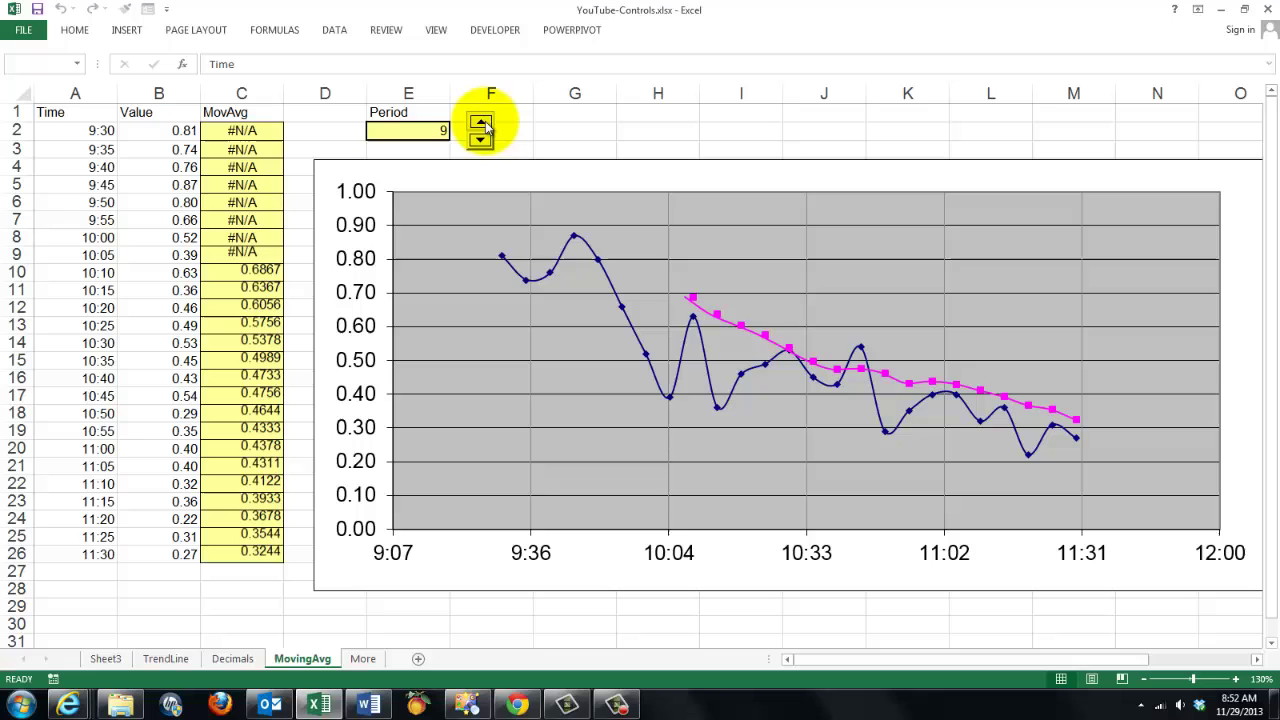
left_click(482, 123)
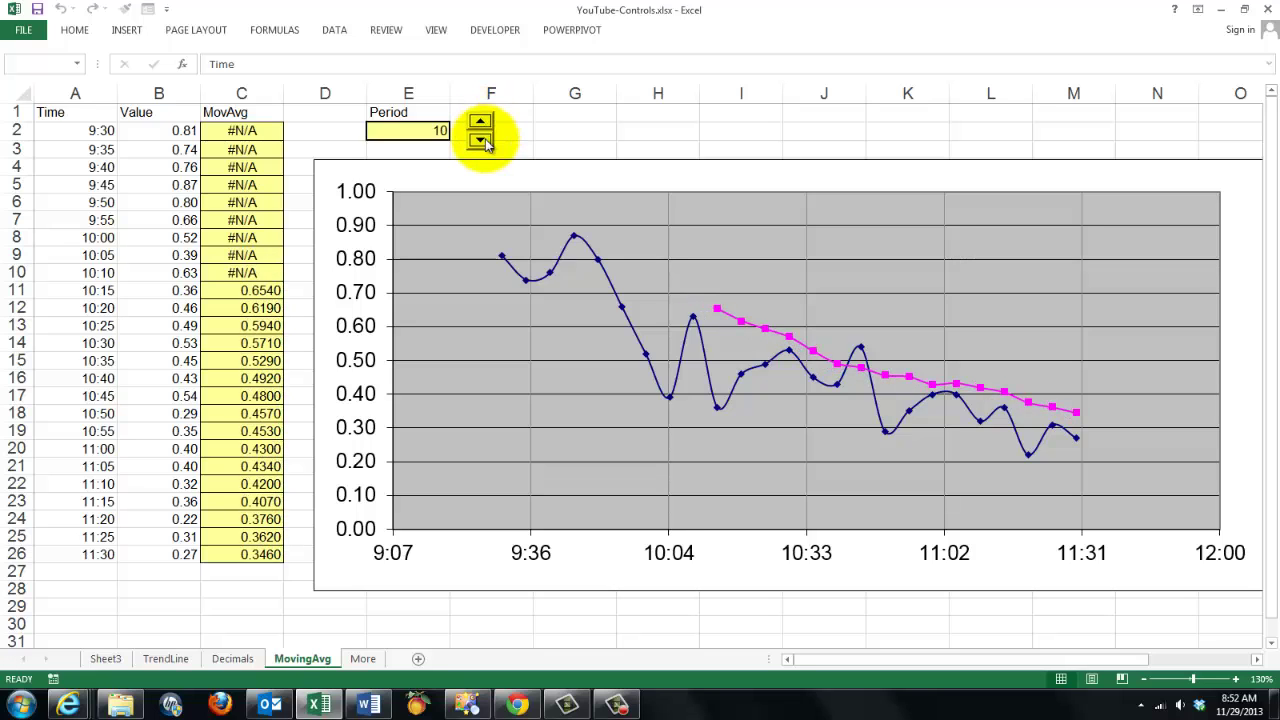
Step: Lower the moving average Period step by step to below 3
left_click(482, 142)
left_click(482, 142)
left_click(482, 142)
left_click(482, 142)
left_click(482, 142)
left_click(482, 142)
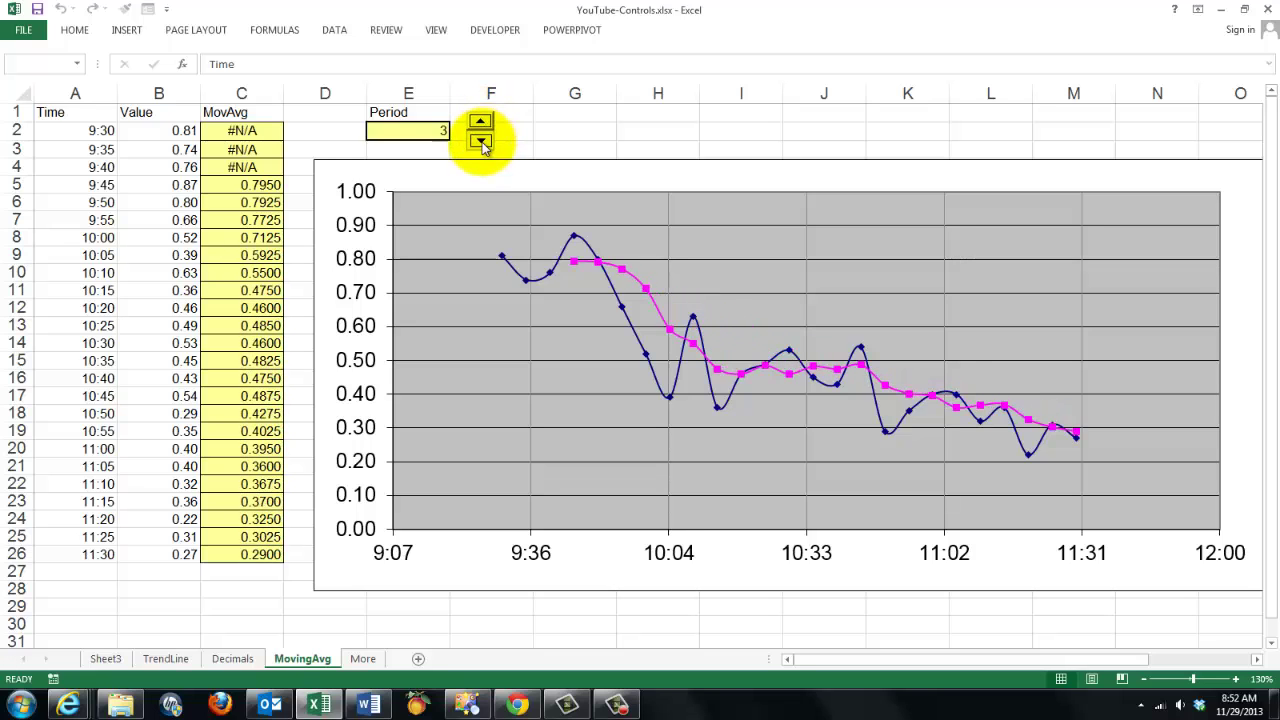
left_click(482, 142)
left_click(482, 142)
left_click(482, 142)
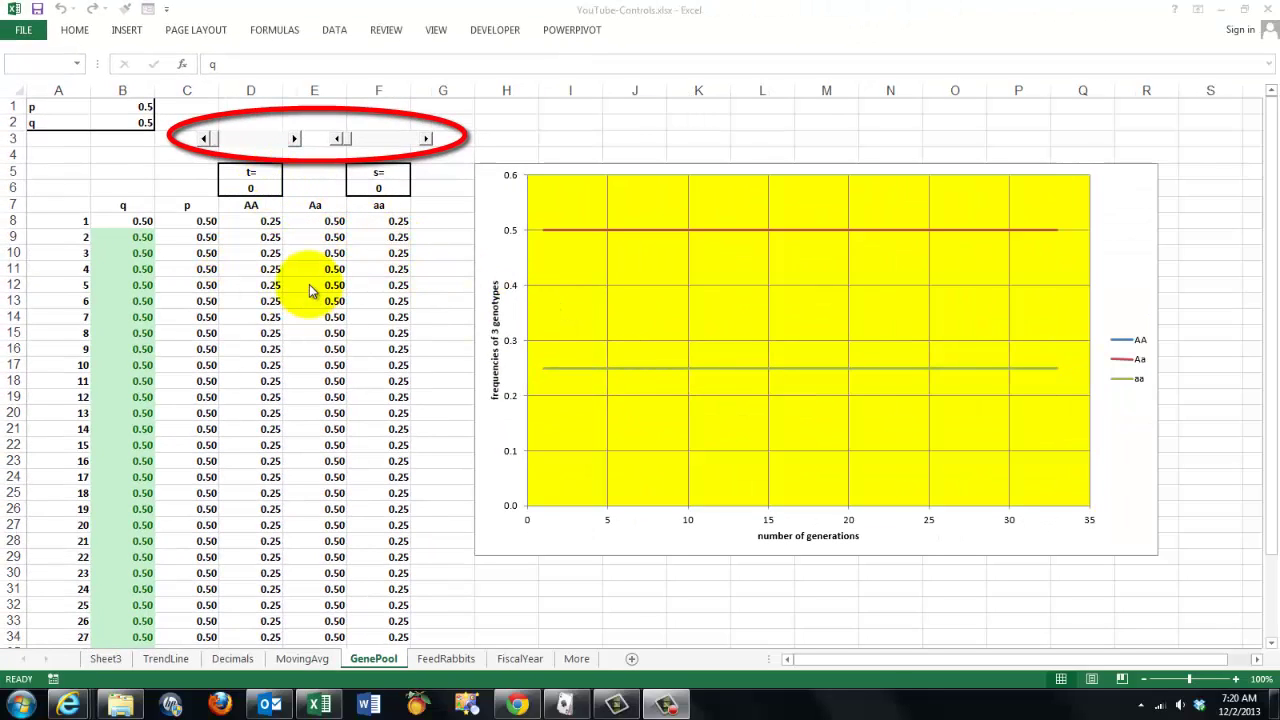
Step: On the GenePool sheet, raise t to 0.19 with its scroll bar
left_click(296, 140)
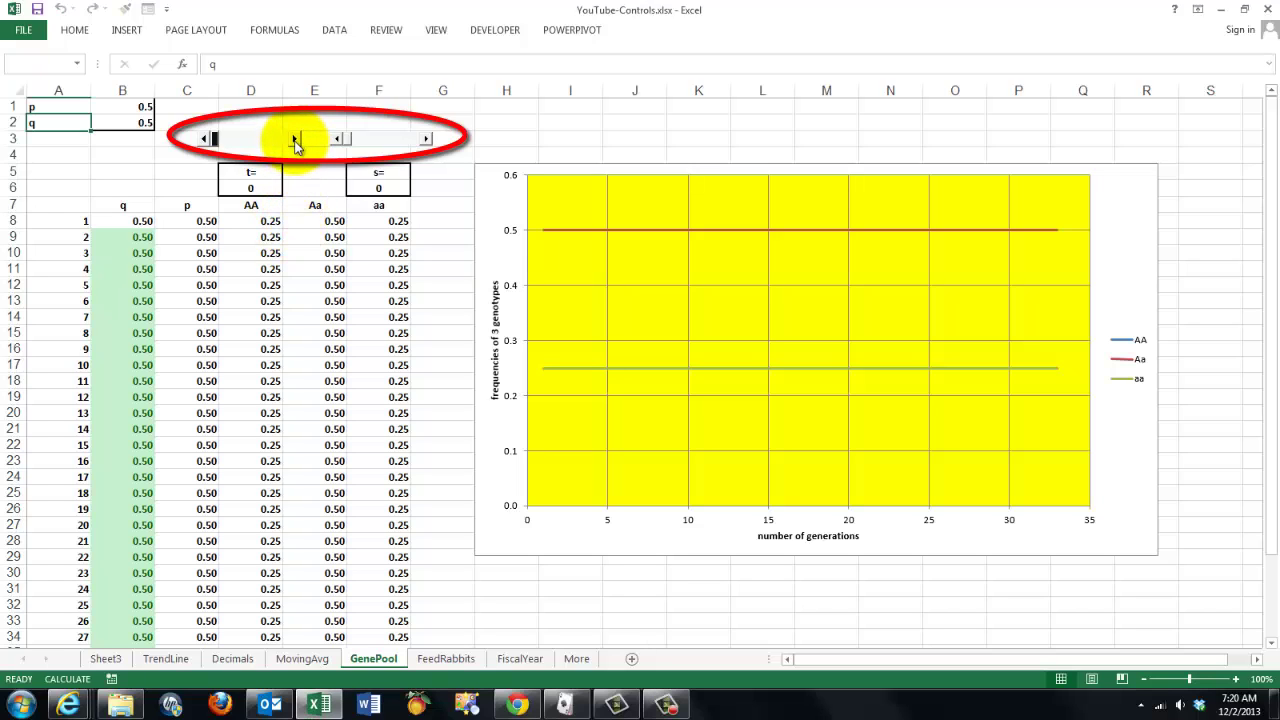
left_click(296, 140)
left_click(296, 140)
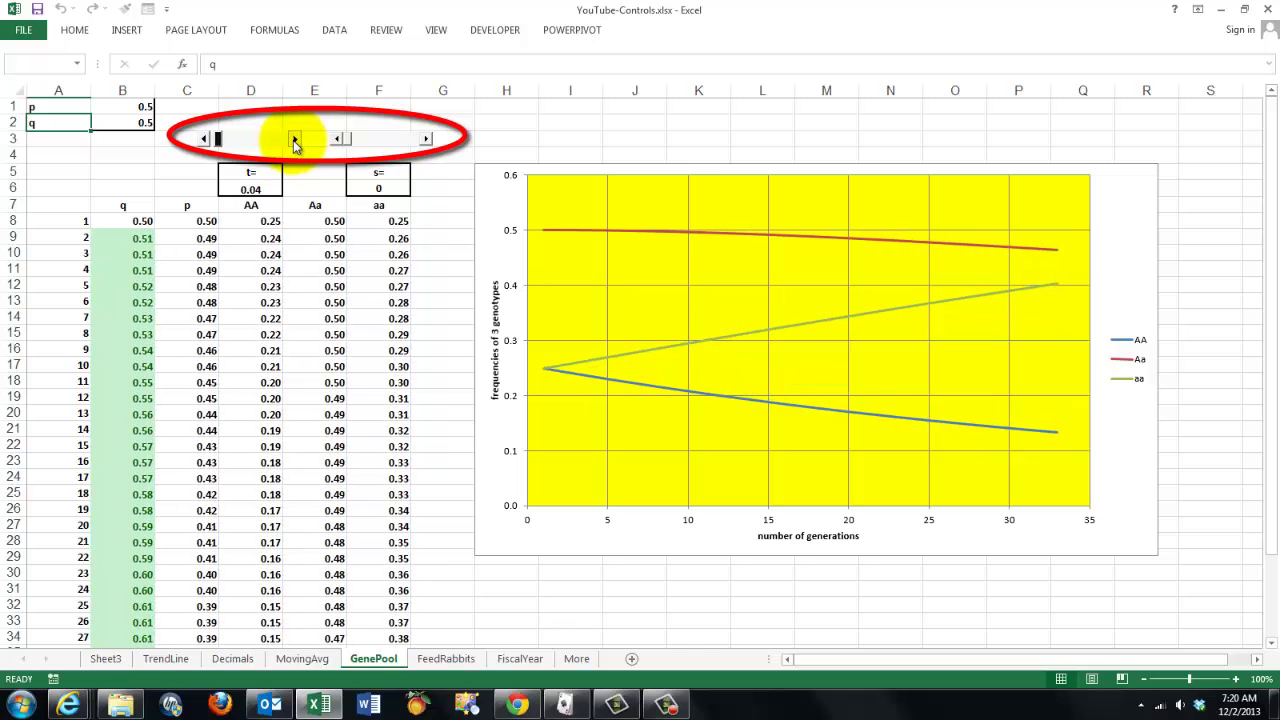
left_click(296, 140)
left_click(296, 140)
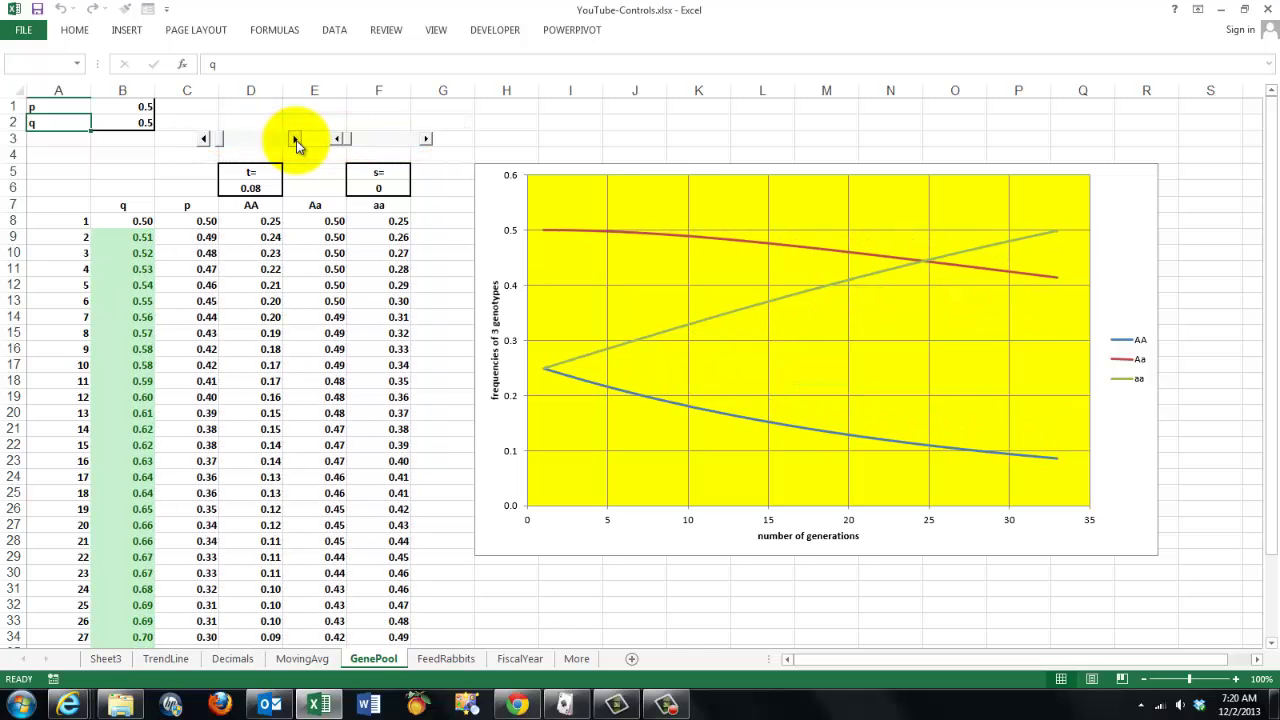
left_click(296, 140)
left_click(296, 140)
left_click(296, 140)
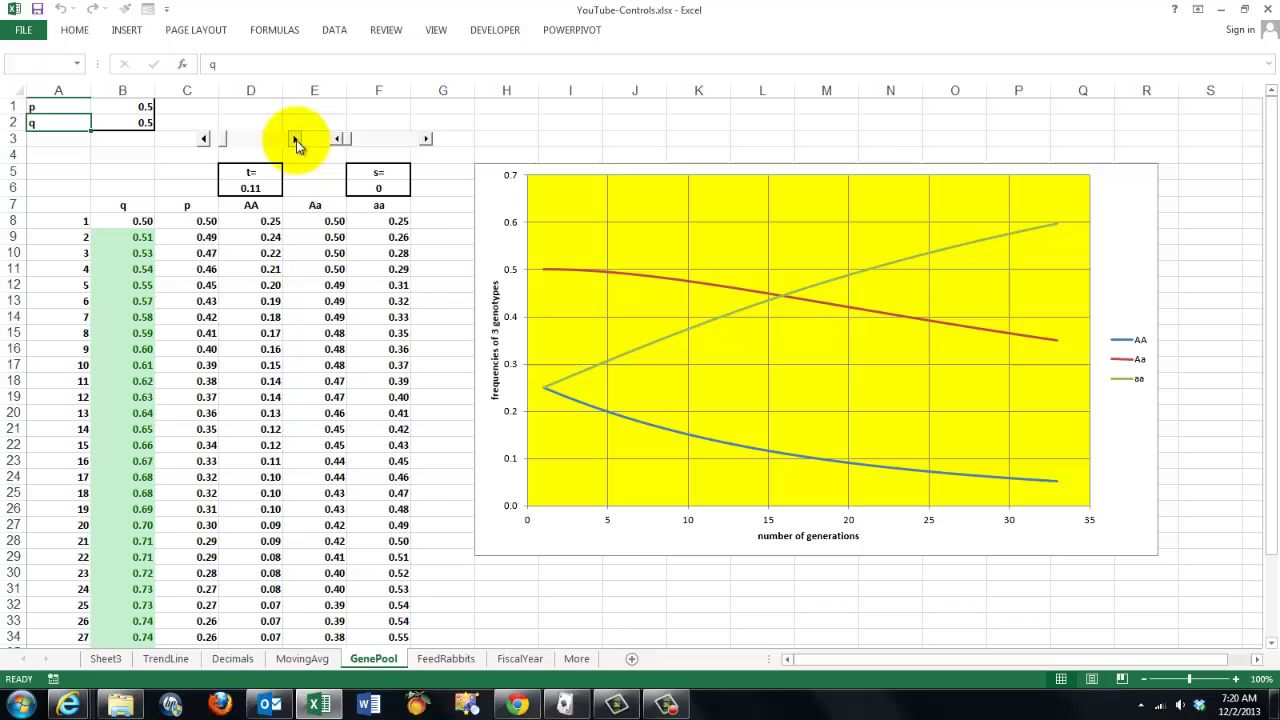
left_click(296, 140)
left_click(296, 140)
left_click(296, 140)
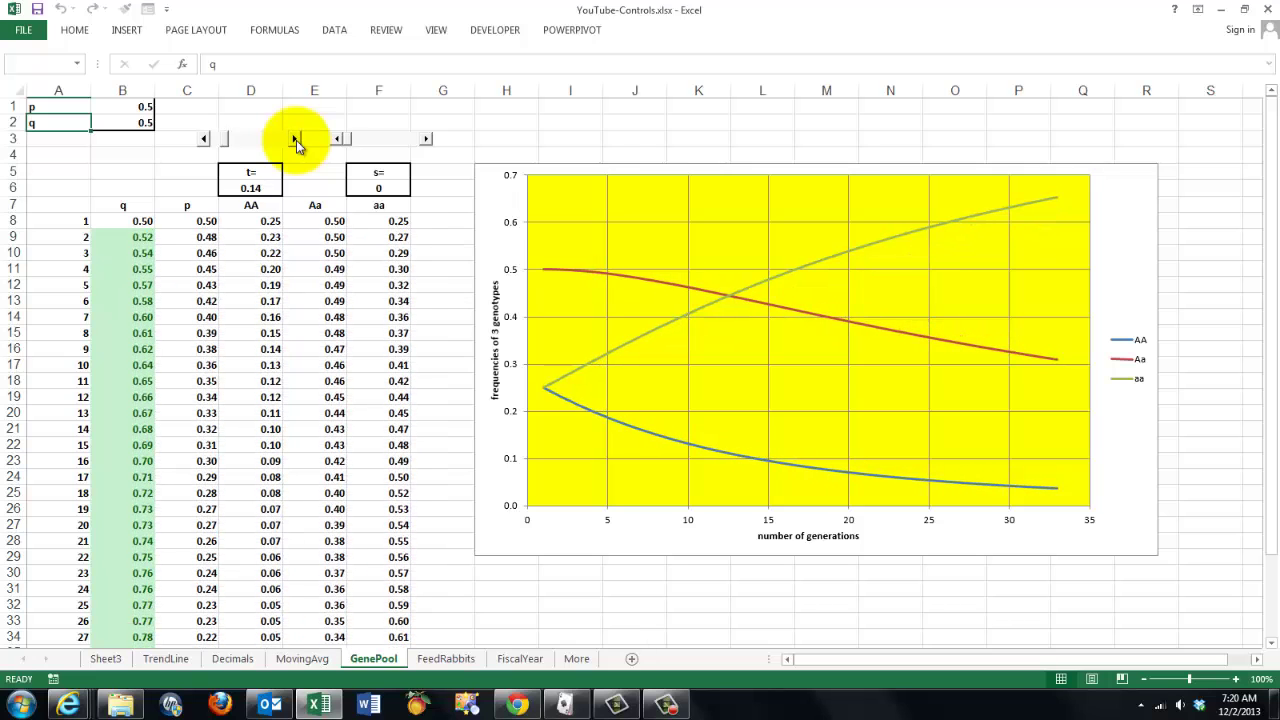
left_click(296, 140)
left_click(296, 140)
left_click(296, 140)
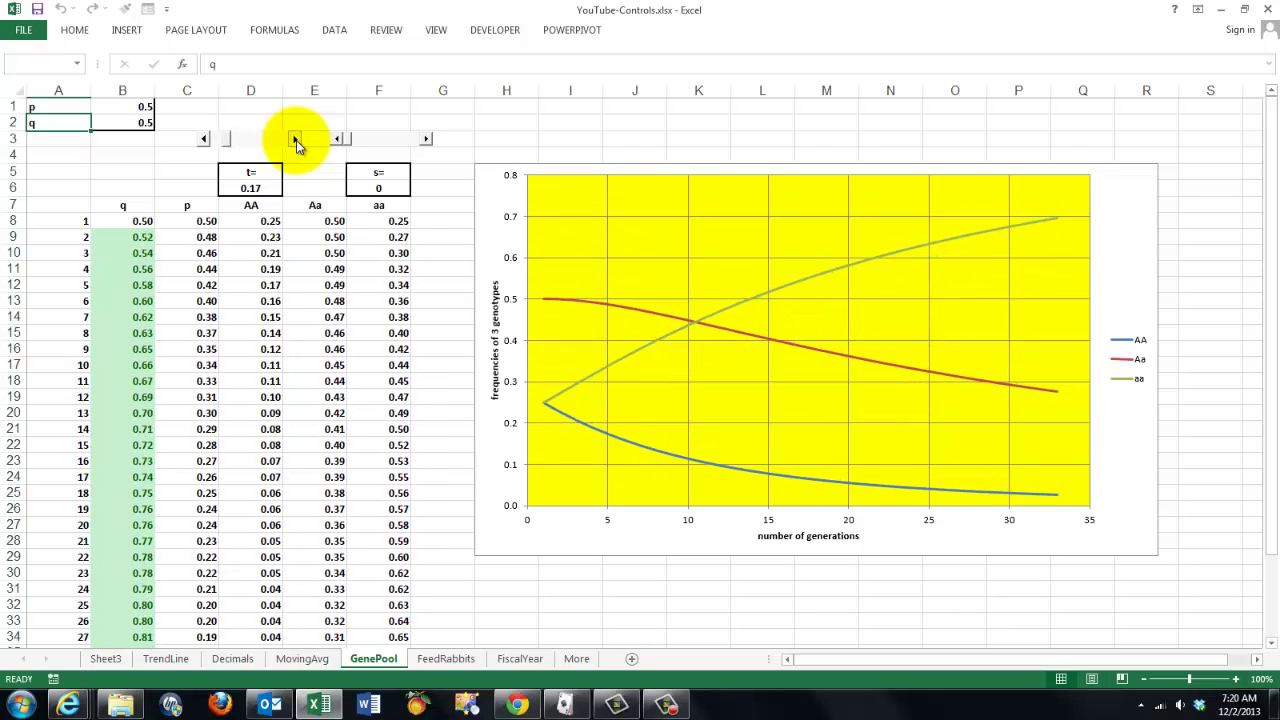
left_click(296, 140)
left_click(296, 140)
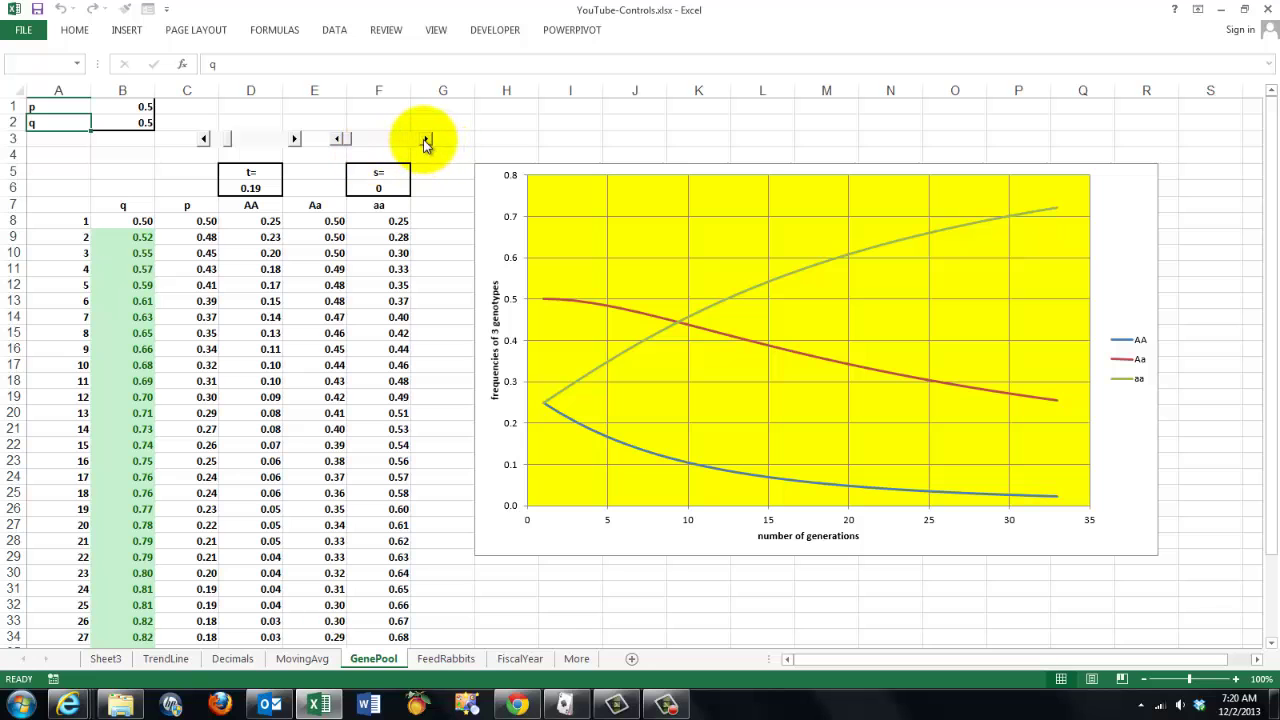
Step: Raise s to 0.19 with its own scroll bar on the GenePool sheet
left_click(425, 139)
left_click(425, 139)
left_click(425, 139)
left_click(425, 139)
left_click(425, 139)
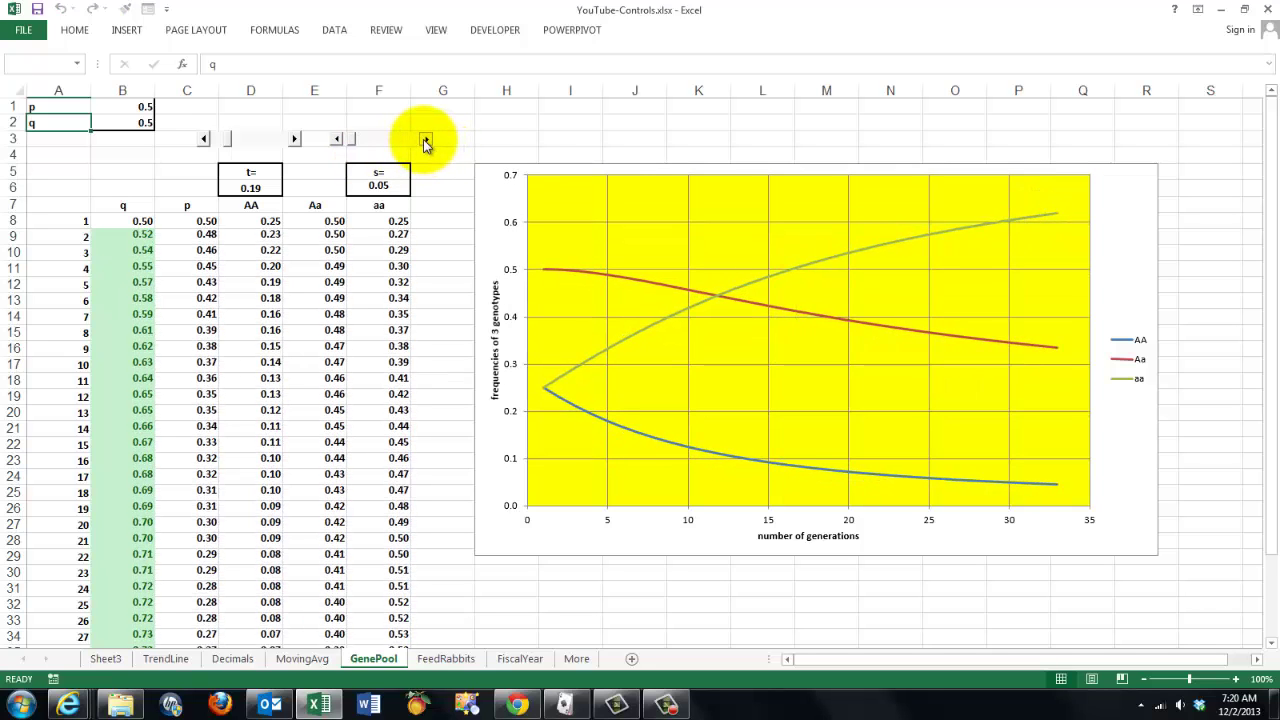
left_click(425, 139)
left_click(425, 139)
left_click(425, 139)
left_click(425, 139)
left_click(425, 139)
left_click(425, 139)
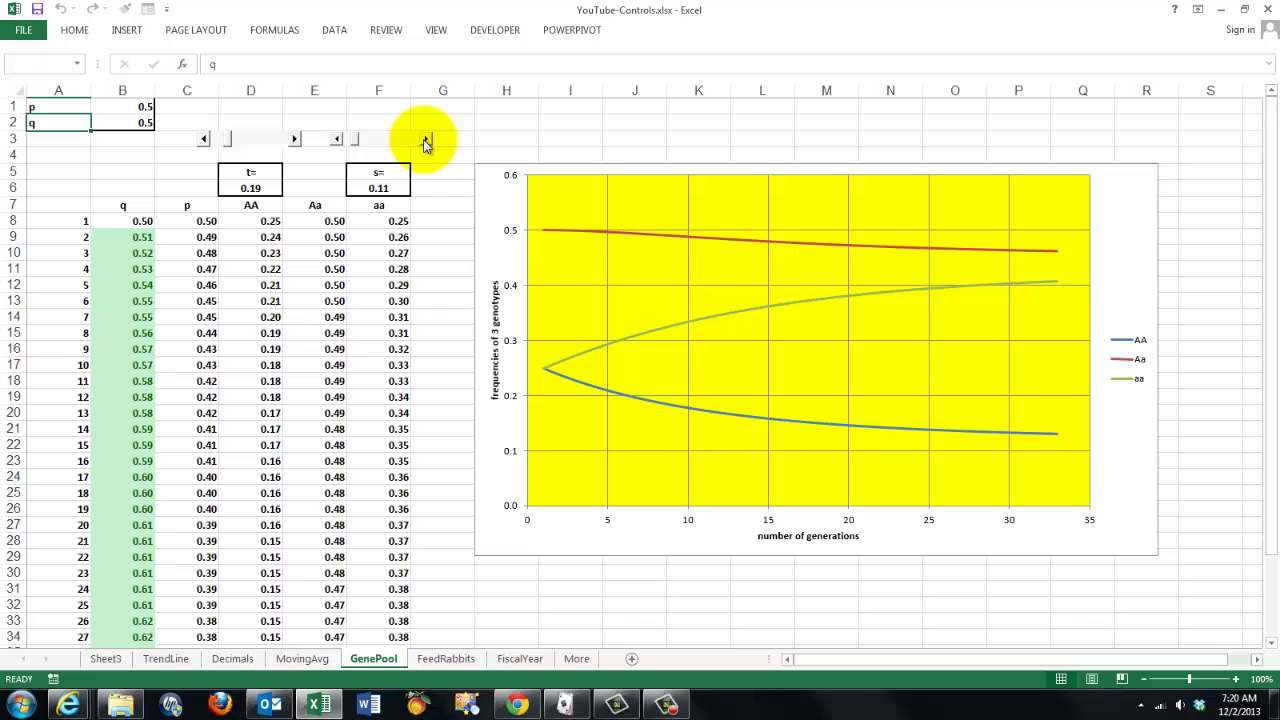
left_click(425, 139)
left_click(425, 139)
left_click(425, 139)
left_click(425, 139)
left_click(425, 139)
left_click(425, 139)
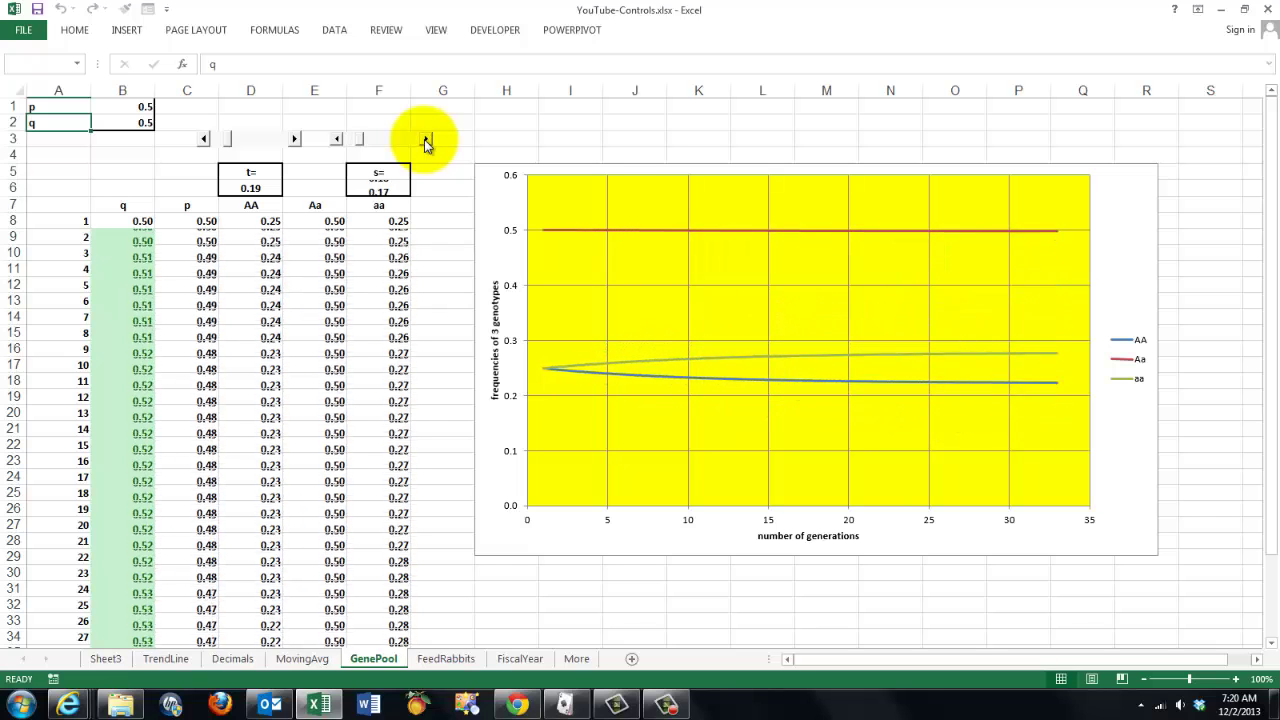
left_click(425, 139)
left_click(425, 139)
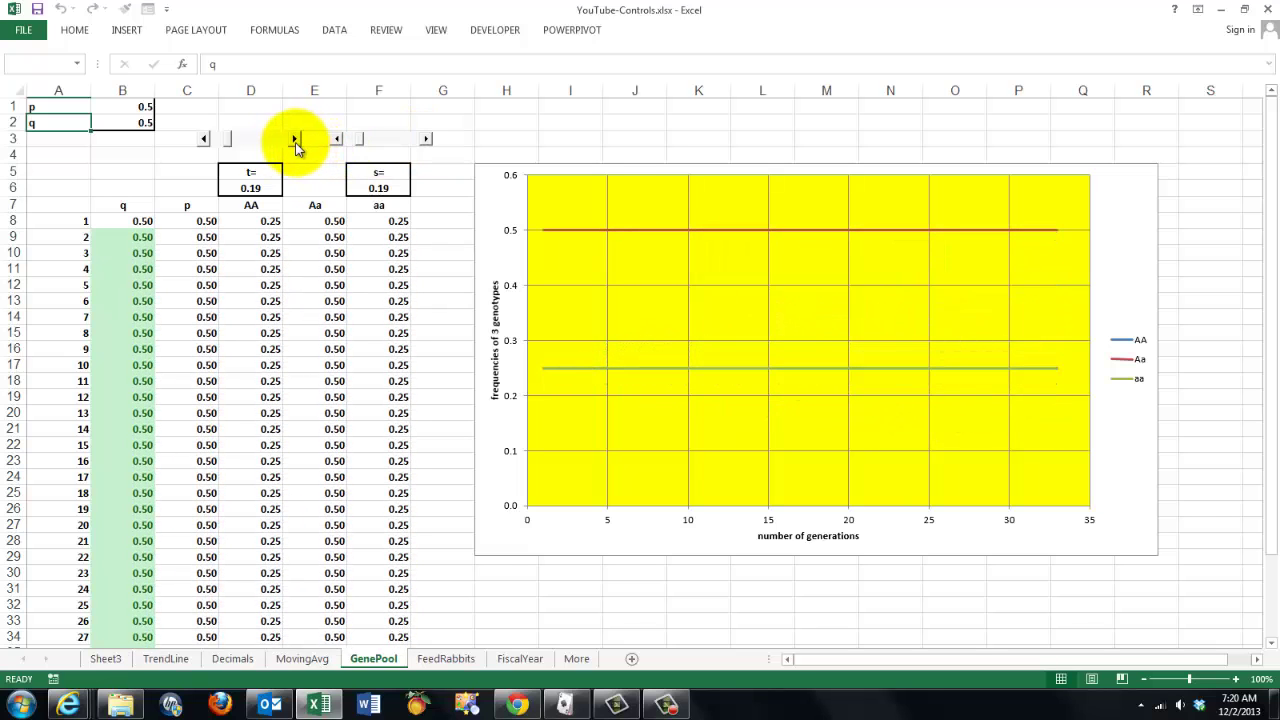
Step: Raise t to 0.38 with its scroll bar on the GenePool sheet, leaving s at 0.19
left_click(295, 139)
left_click(295, 139)
left_click(295, 139)
left_click(295, 139)
left_click(295, 139)
left_click(295, 139)
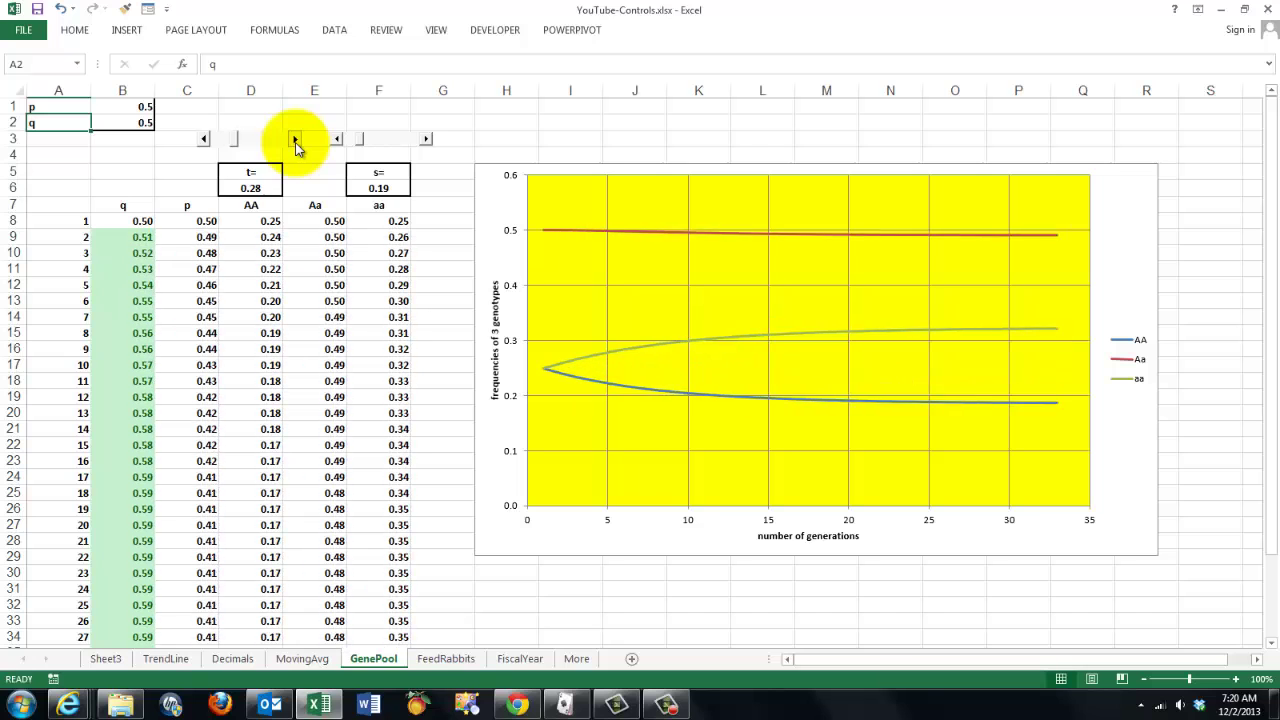
left_click(295, 139)
left_click(295, 139)
left_click(295, 139)
left_click(295, 139)
left_click(295, 139)
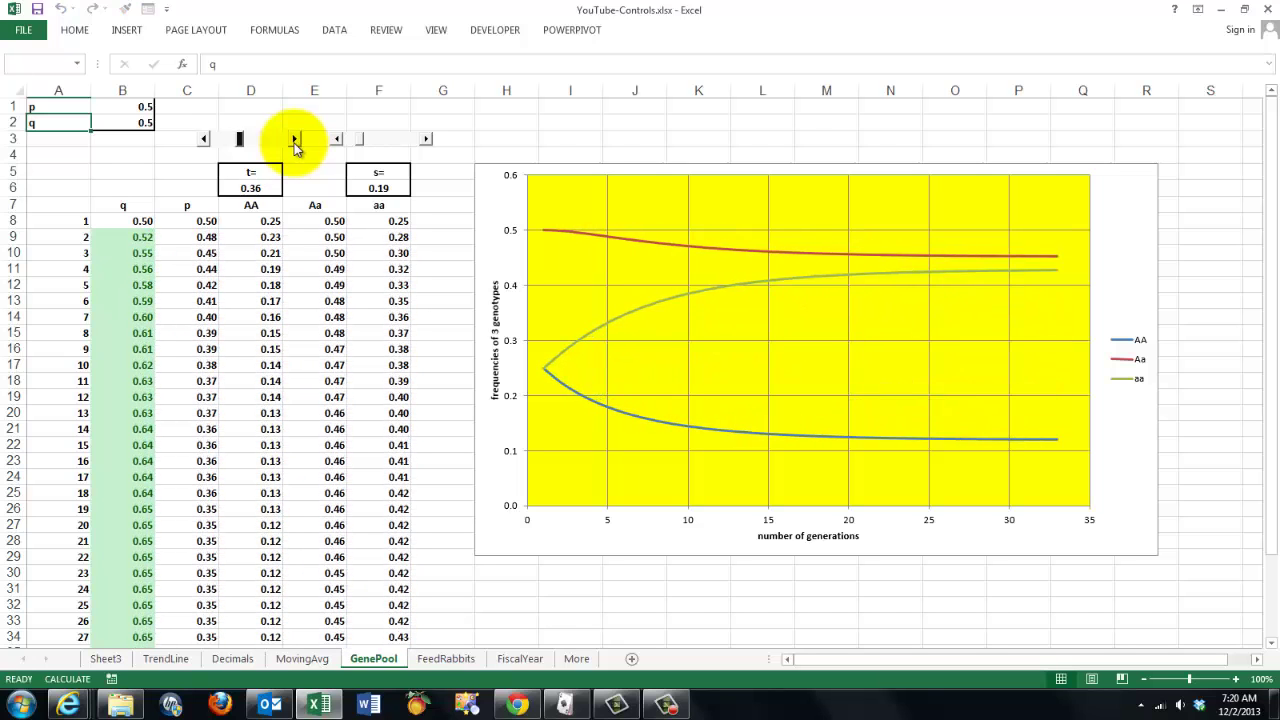
left_click(295, 139)
left_click(295, 139)
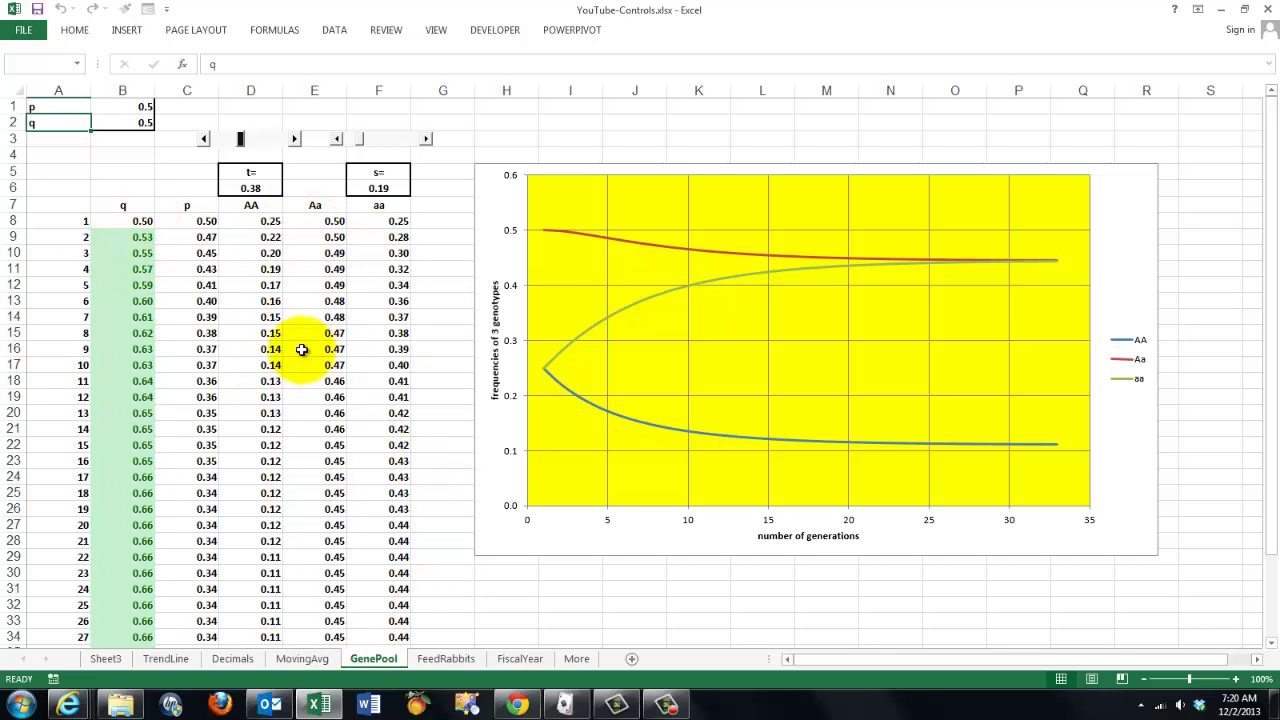
Step: Go to the FeedRabbits sheet and raise the growth Rate step by step to above 2.6 with its scroll bar
left_click(446, 658)
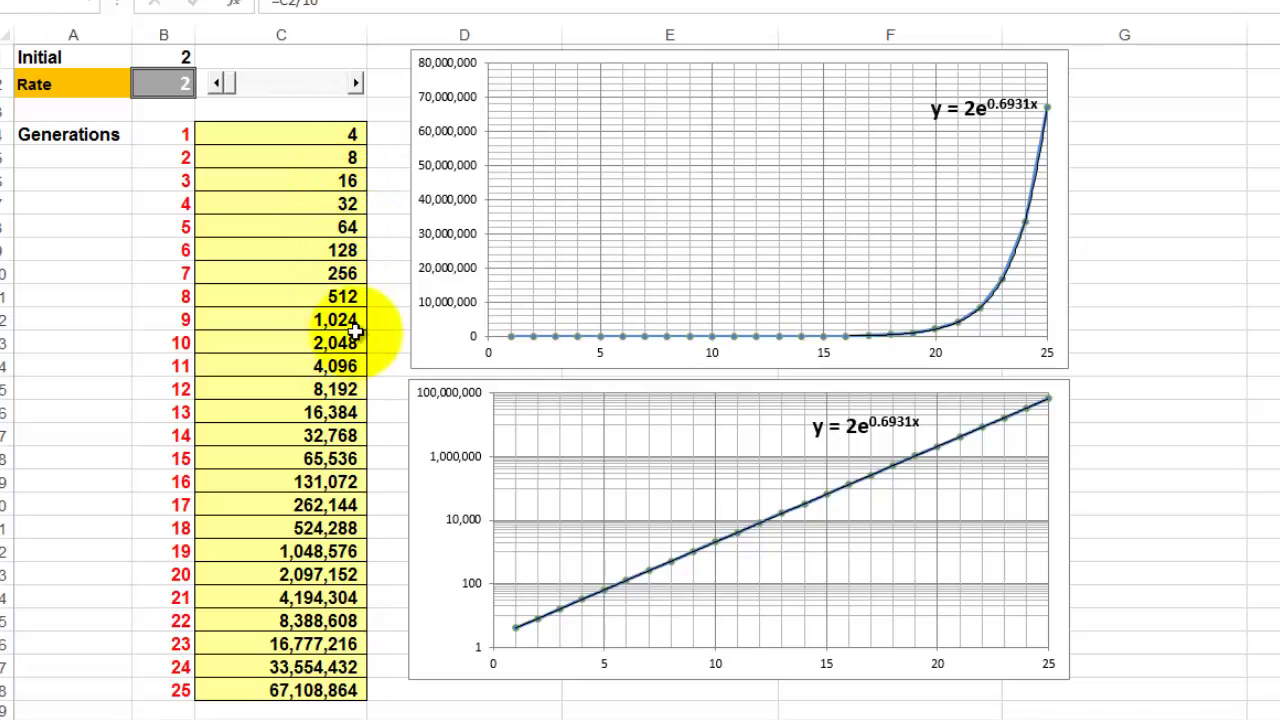
left_click(356, 84)
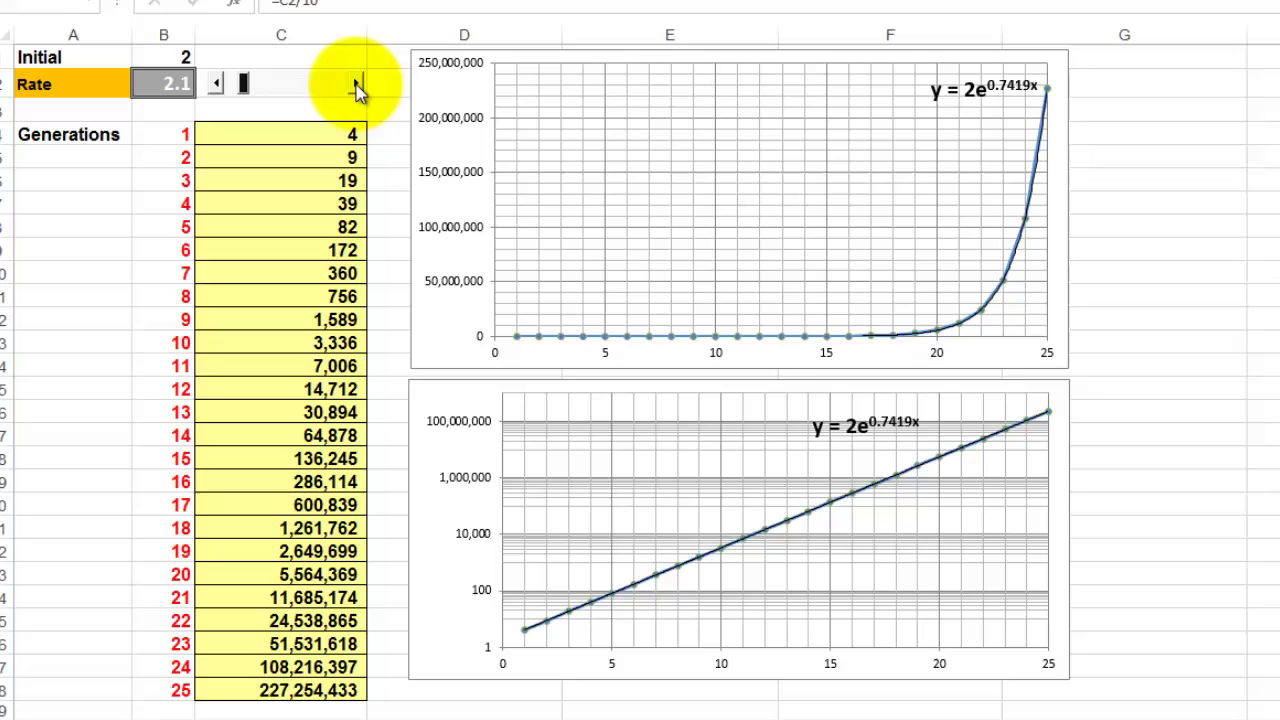
left_click(356, 84)
left_click(356, 84)
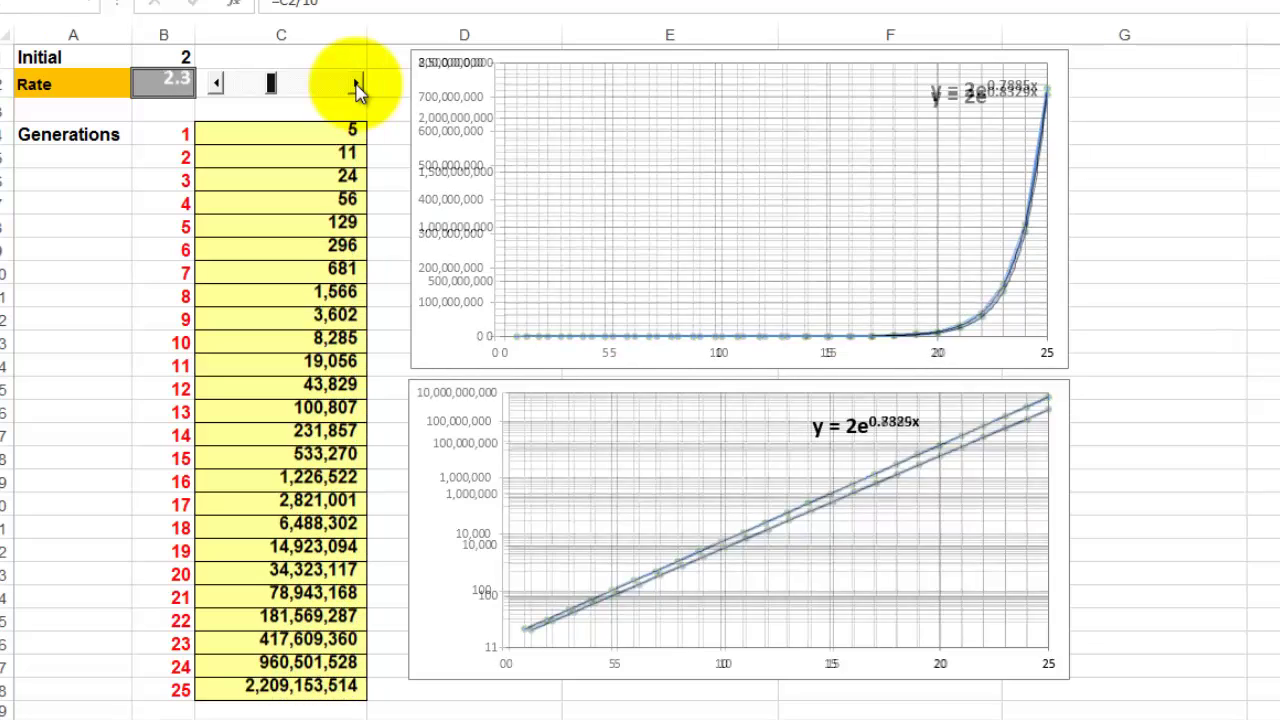
left_click(356, 84)
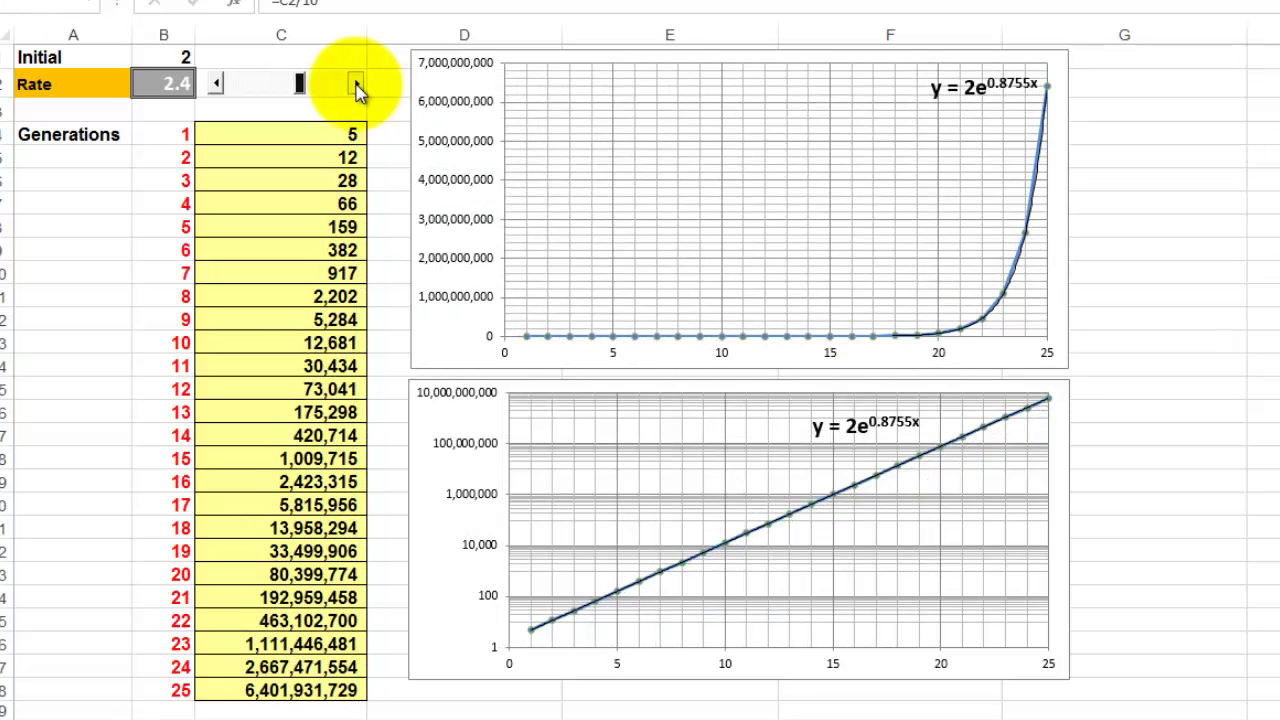
left_click(356, 84)
left_click(356, 84)
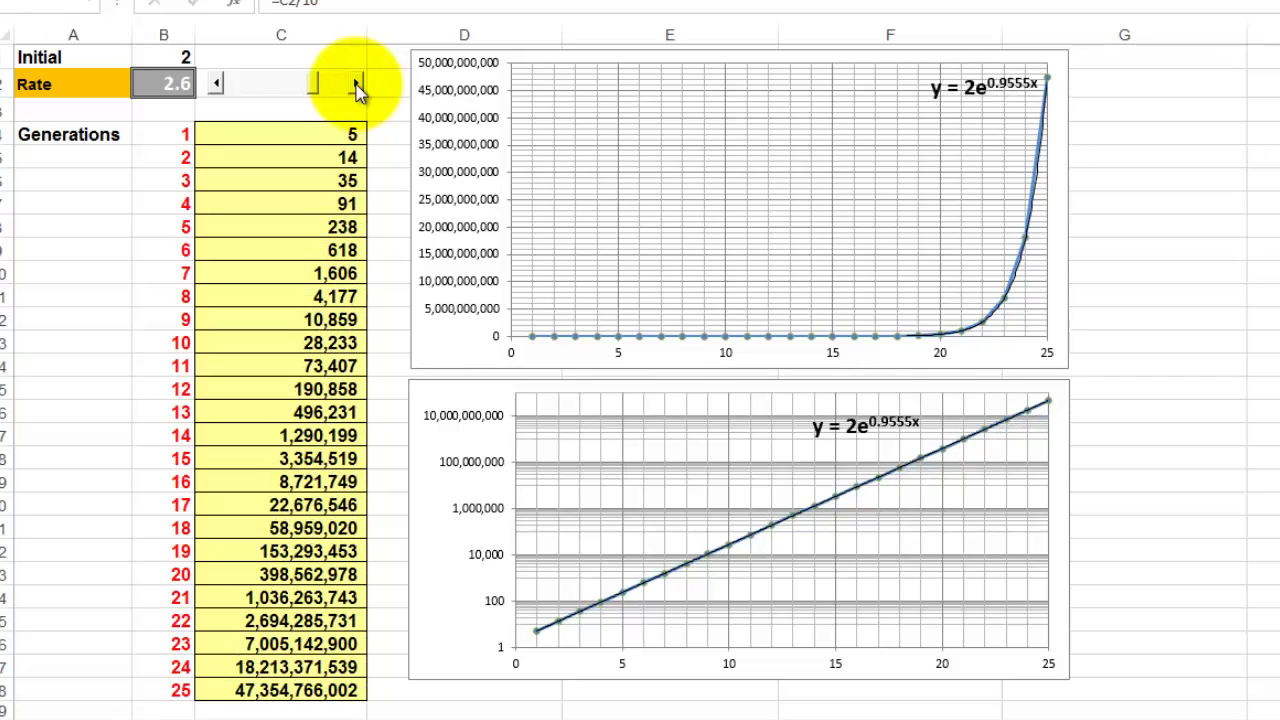
left_click(356, 84)
left_click(356, 84)
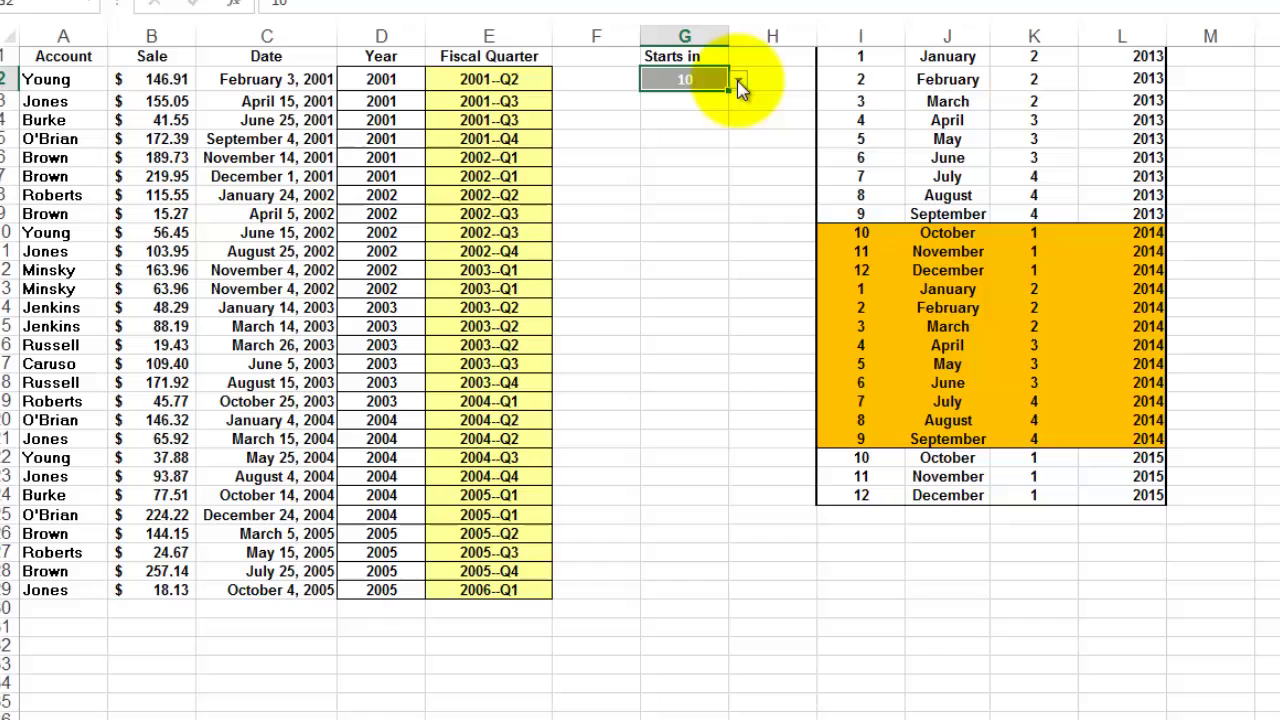
Step: Set the fiscal year's Starts in month in G2 to 5
left_click(740, 82)
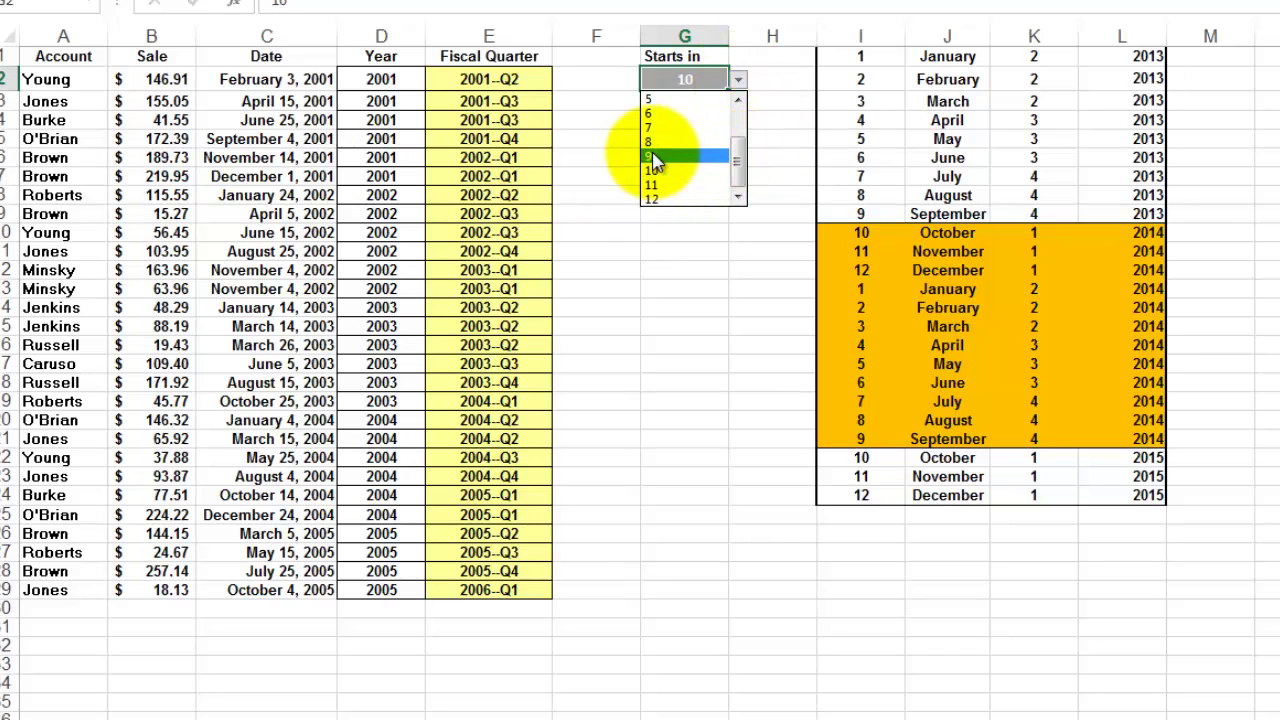
left_click(650, 99)
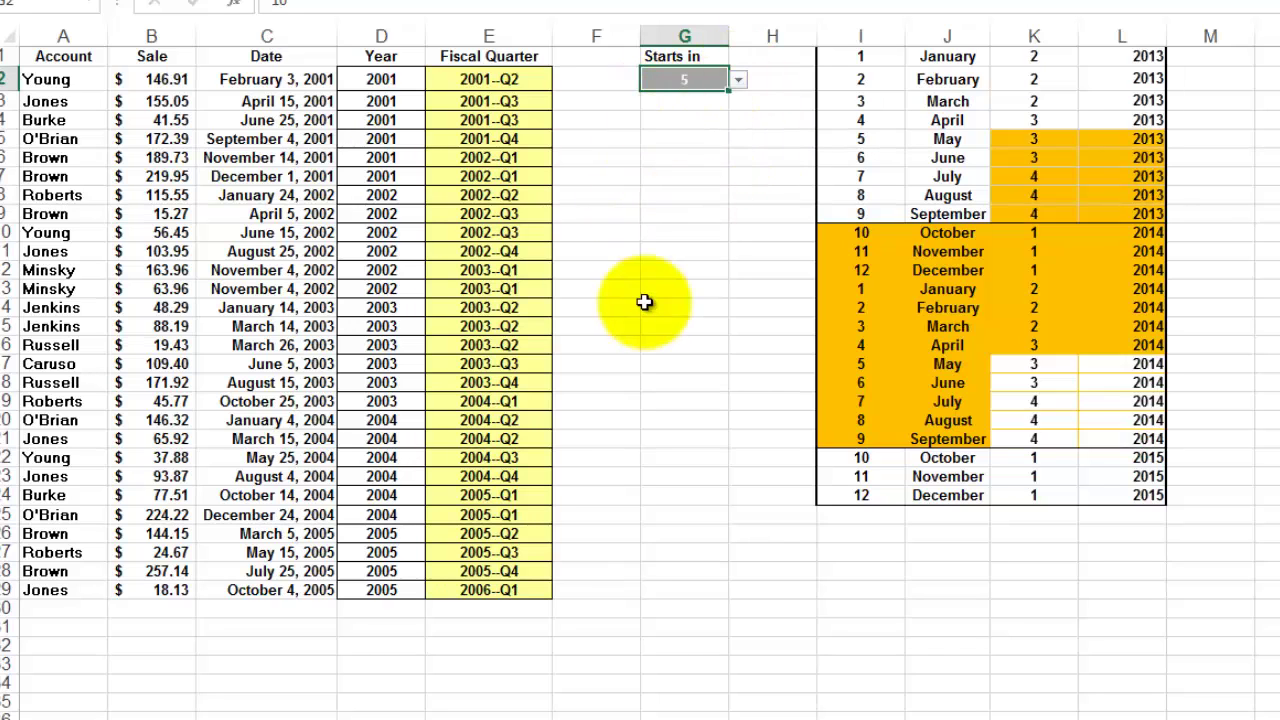